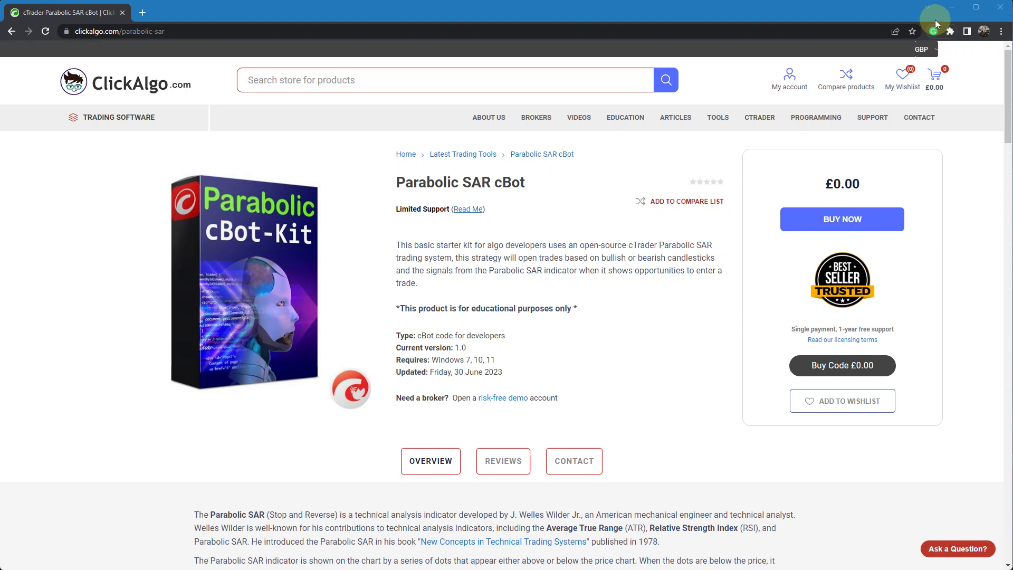
- Minimize Chrome to bring the cTrader EURUSD hourly chart into view
left_click(927, 7)
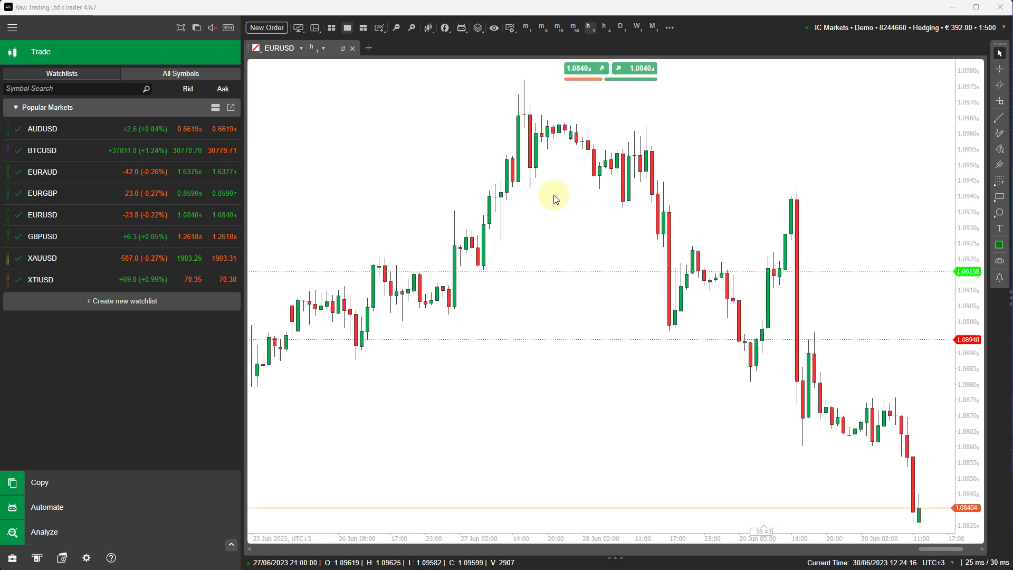
- Switch to the Automate workspace showing the Parabolic SAR Sample source code
left_click(52, 504)
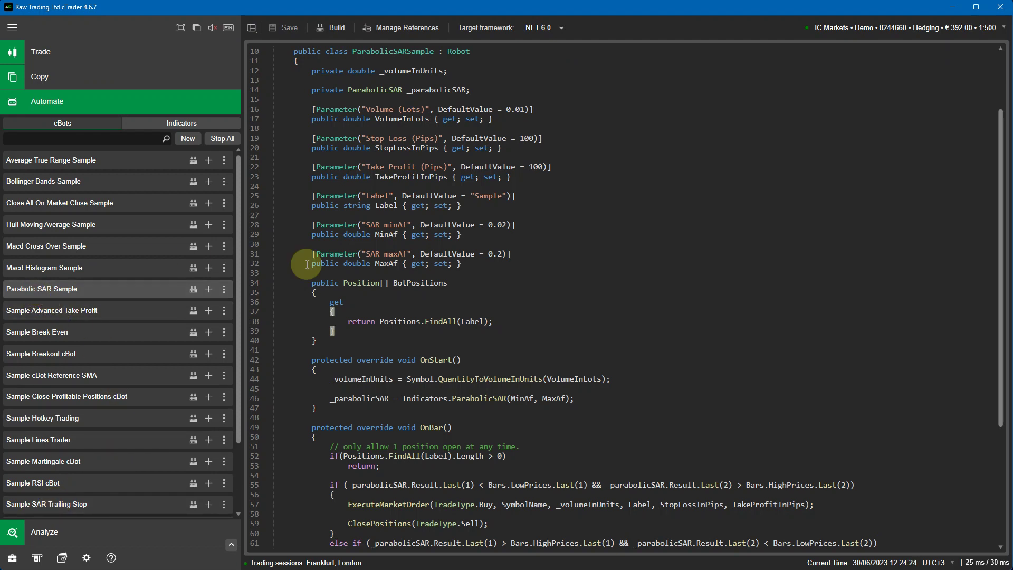
left_click(507, 290)
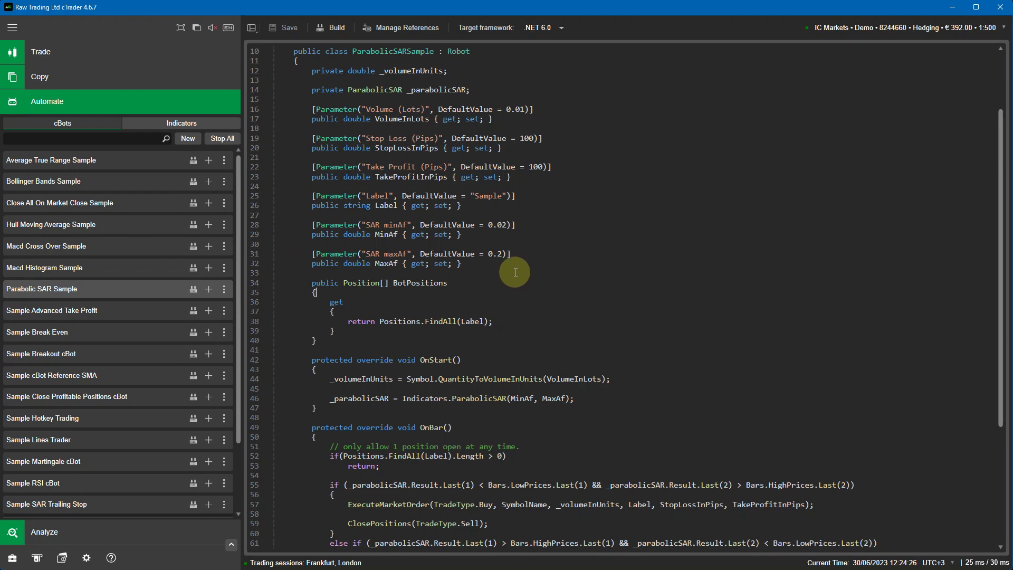
scroll(509, 285, "down", 6)
scroll(516, 272, "down", 2)
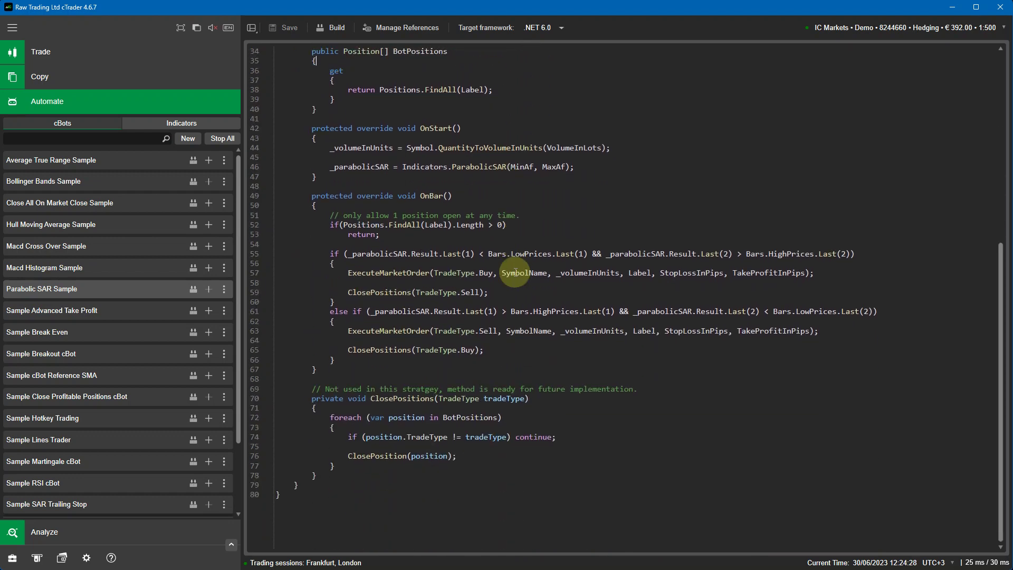
scroll(515, 273, "up", 6)
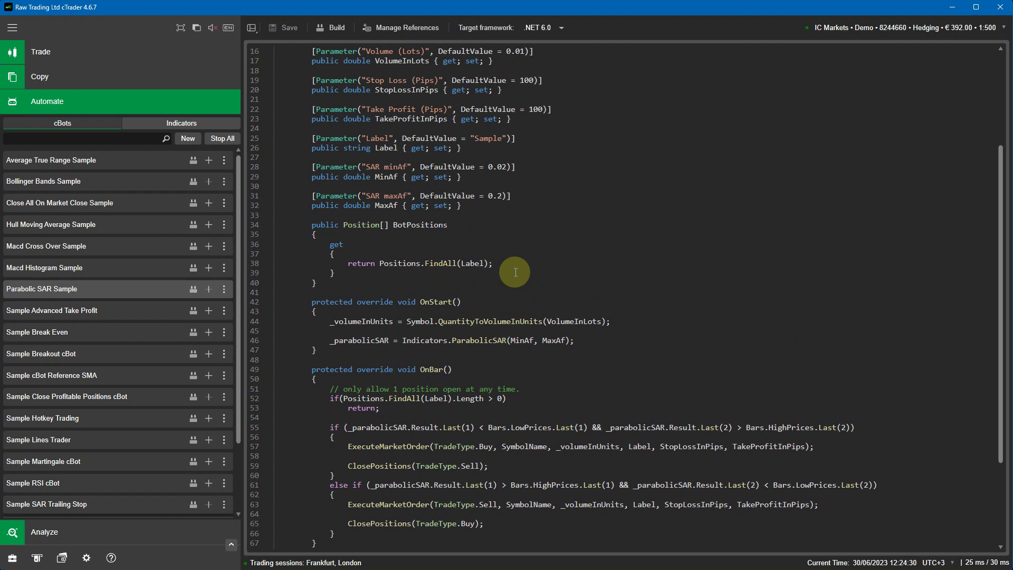
scroll(516, 273, "up", 3)
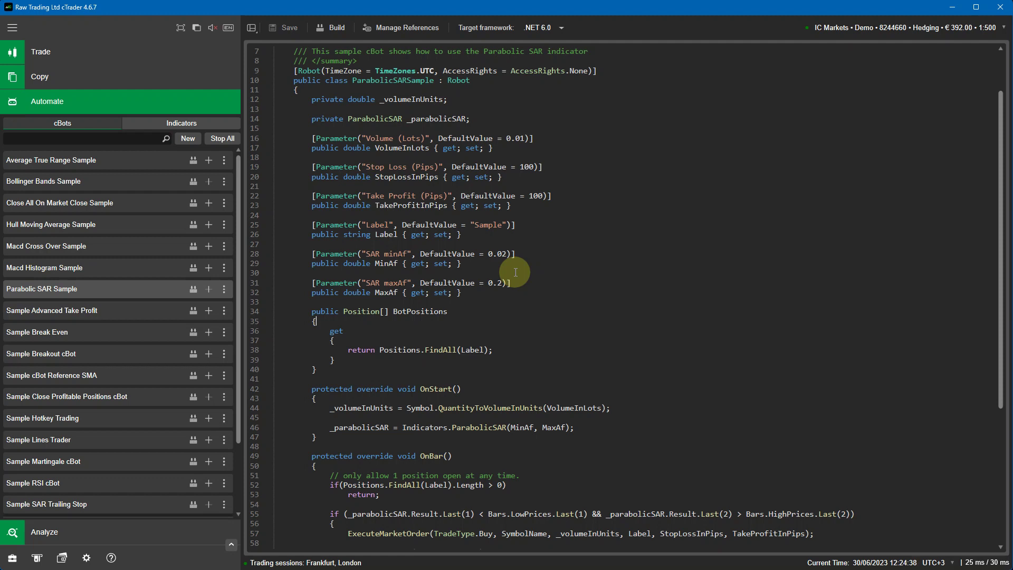
scroll(515, 272, "down", 3)
double_click(483, 341)
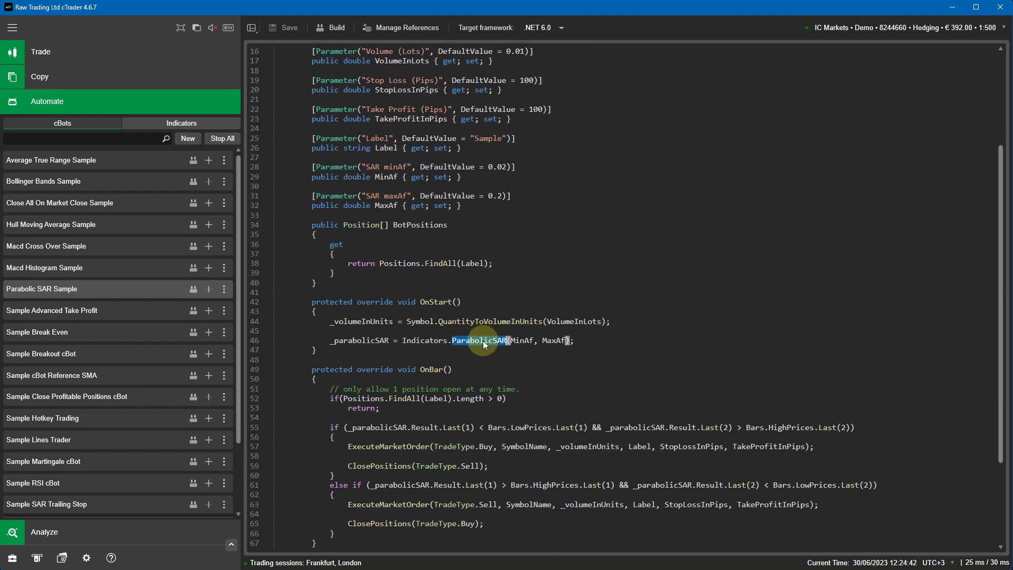
scroll(683, 322, "down", 3)
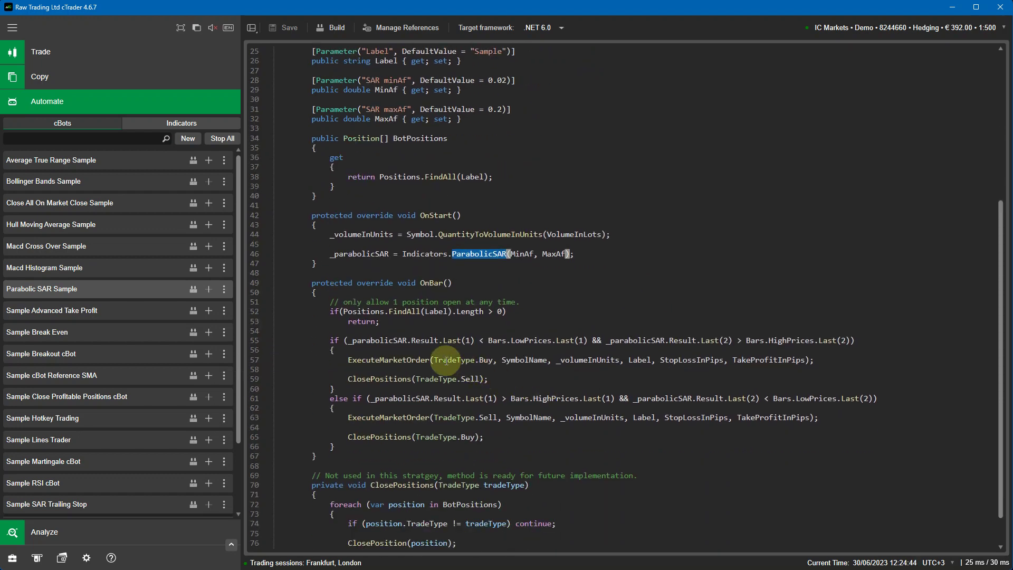
left_click_drag(352, 341, 469, 341)
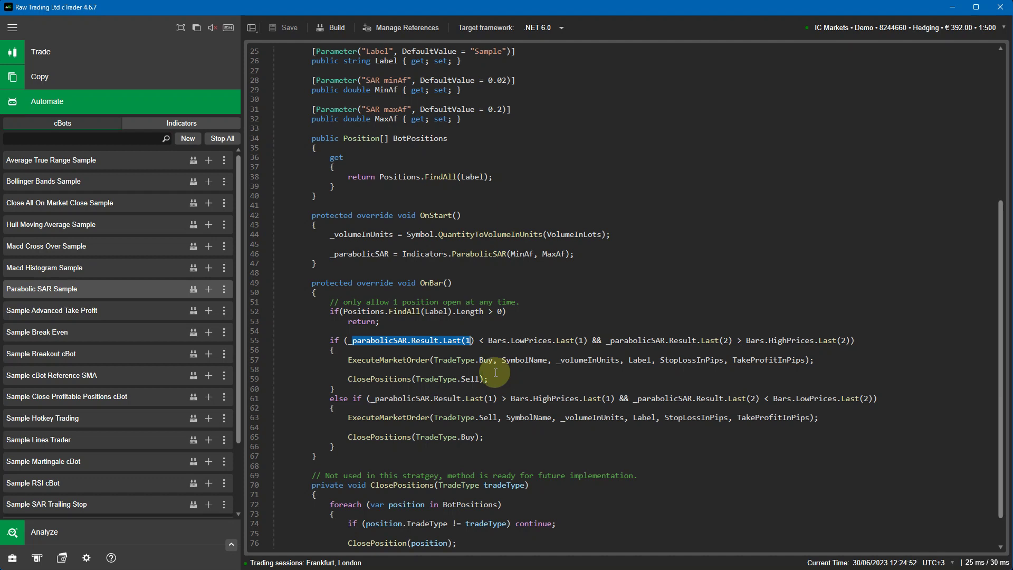
left_click(208, 289)
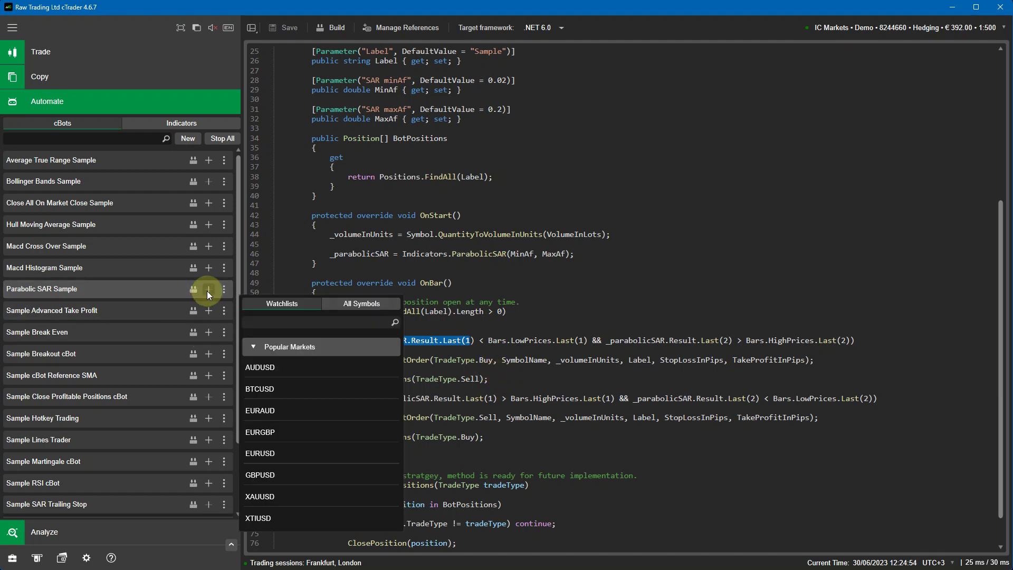
- Add a EURUSD h1 Parabolic SAR Sample instance with SAR maxAf 0.2 and show its optimization view
left_click(270, 451)
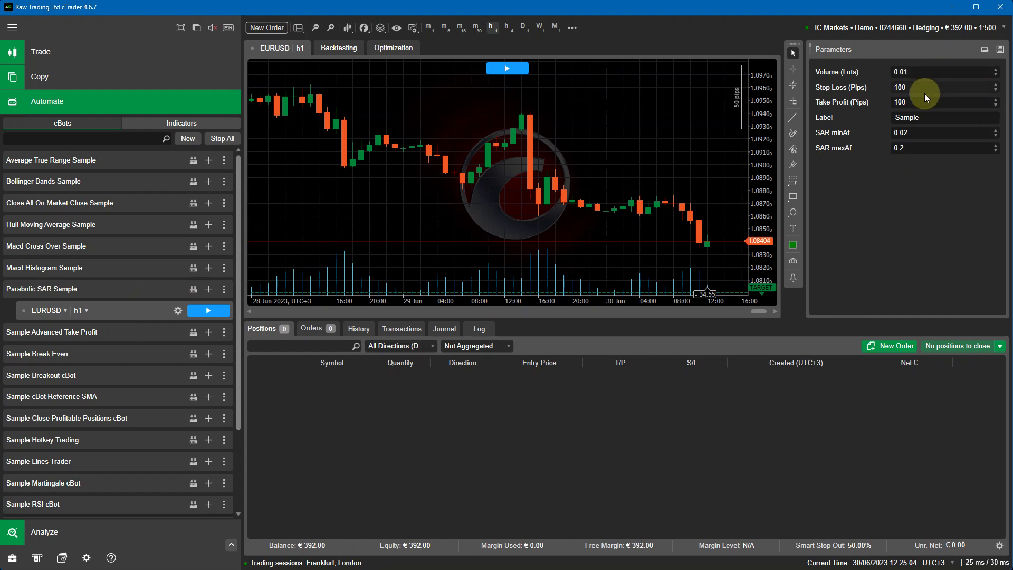
left_click(903, 149)
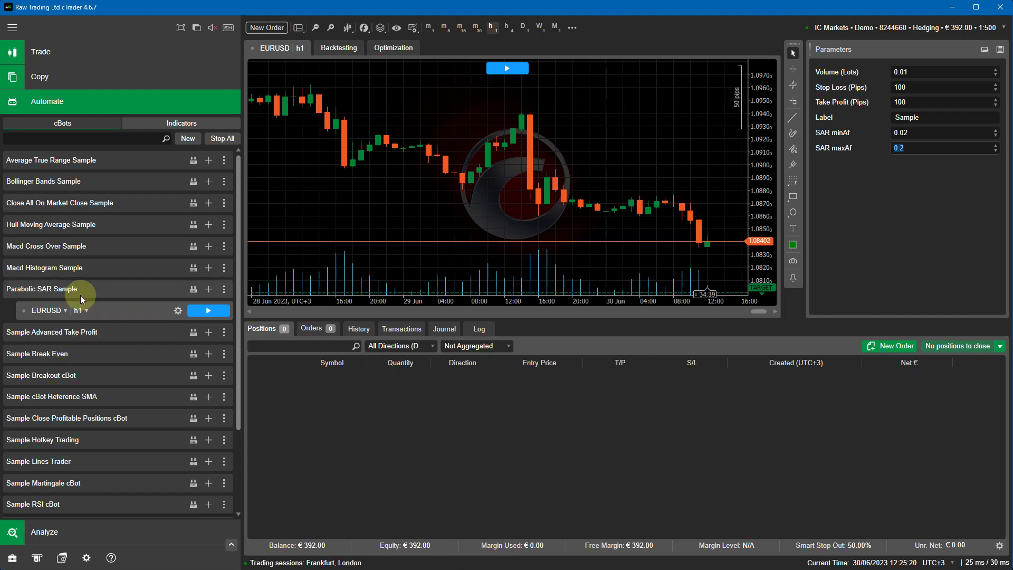
left_click(391, 47)
- Set the optimization starting capital to 1000 and a fixed spread of 0.0 pips
left_click_drag(705, 326, 701, 407)
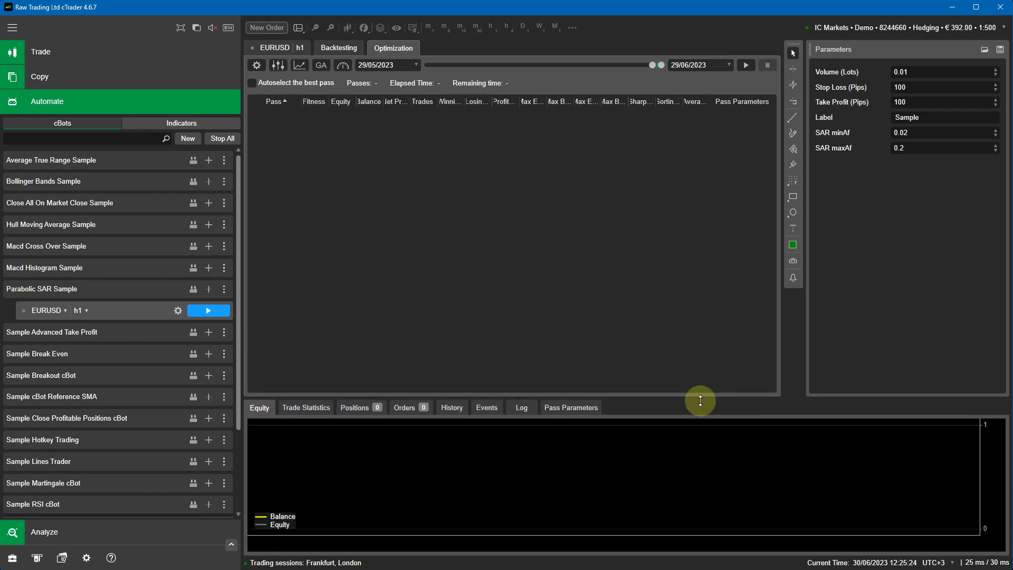
left_click(257, 67)
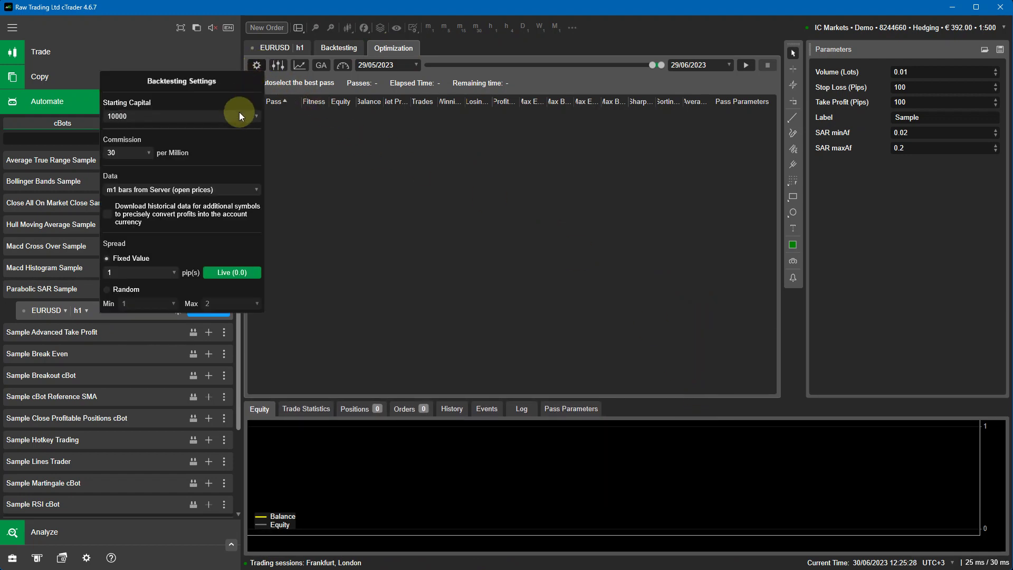
left_click(254, 116)
left_click(206, 127)
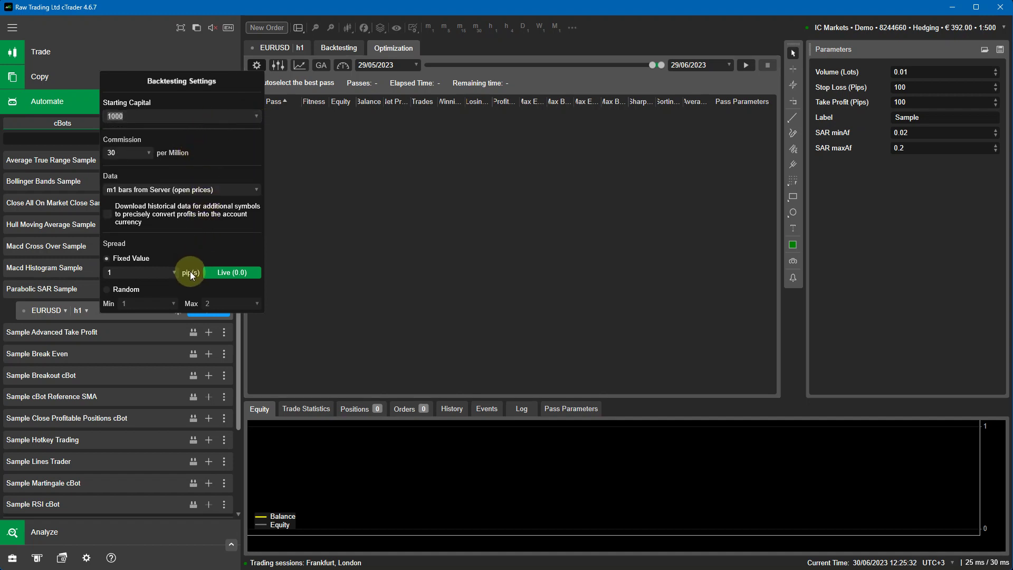
left_click(220, 272)
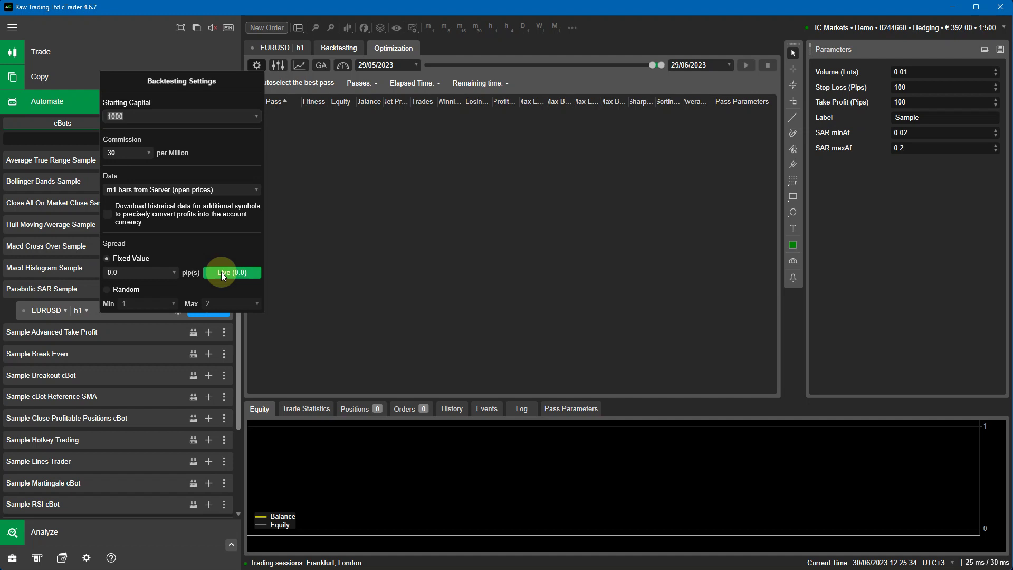
left_click(363, 207)
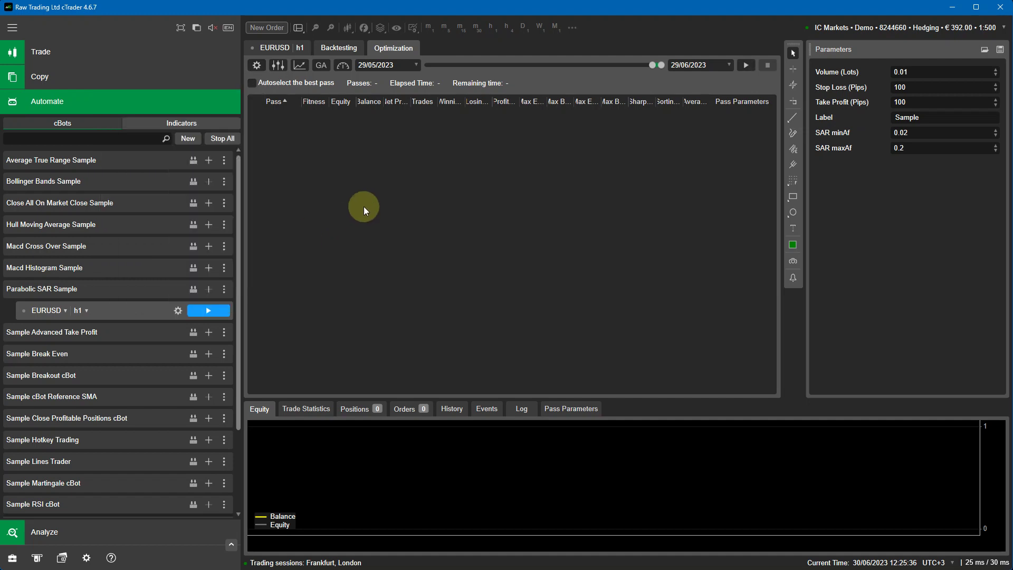
- Set the Stop Loss and Take Profit optimization ranges to 10–100 with step 1
left_click(278, 65)
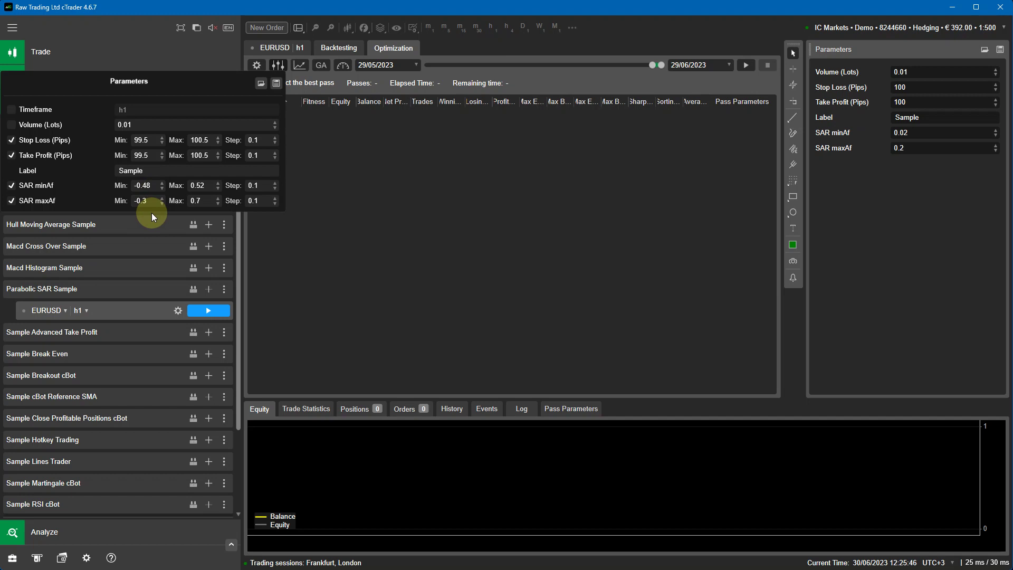
left_click_drag(152, 140, 118, 140)
type("10")
key("Tab")
type("100")
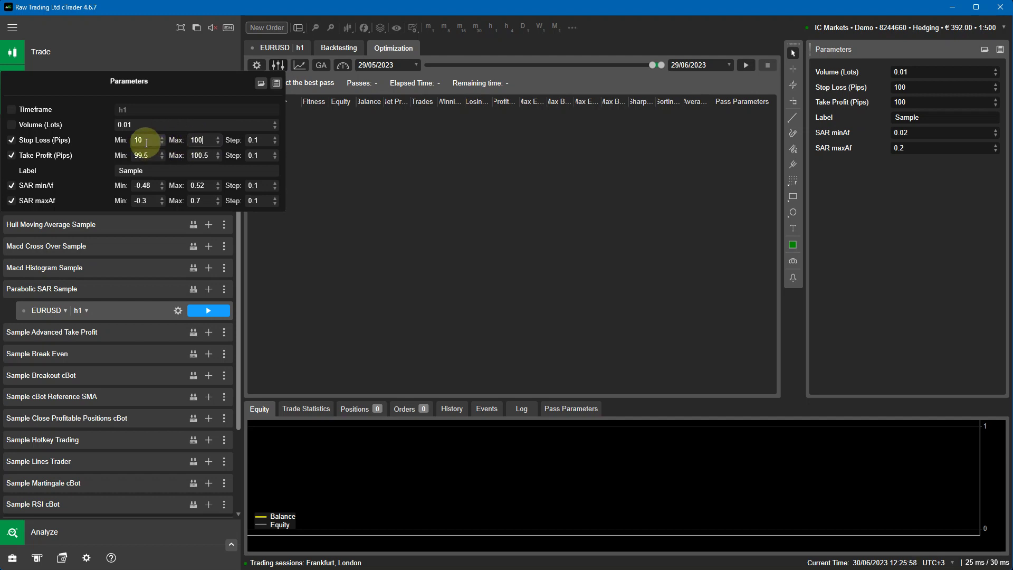
left_click(249, 142)
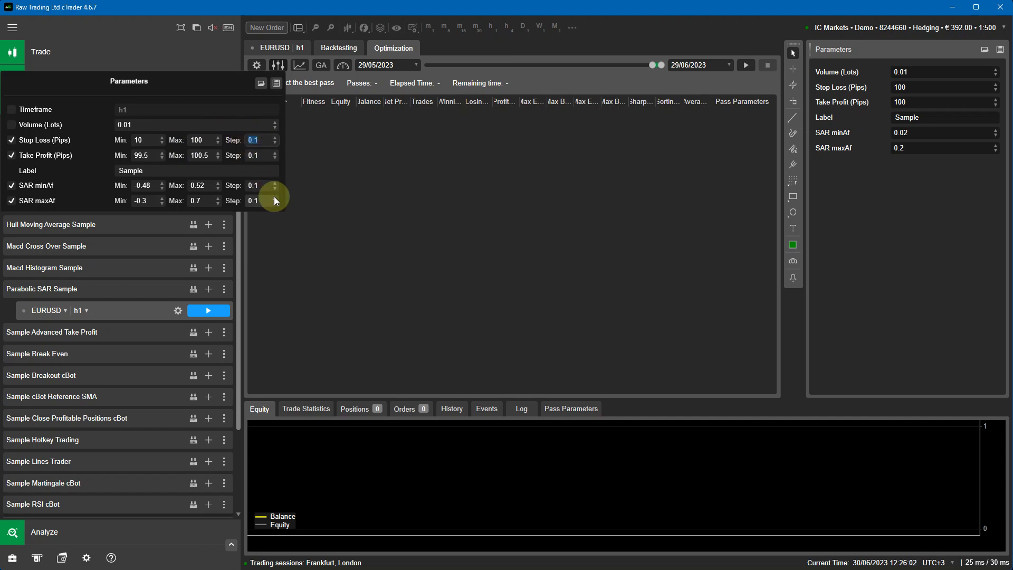
type("1")
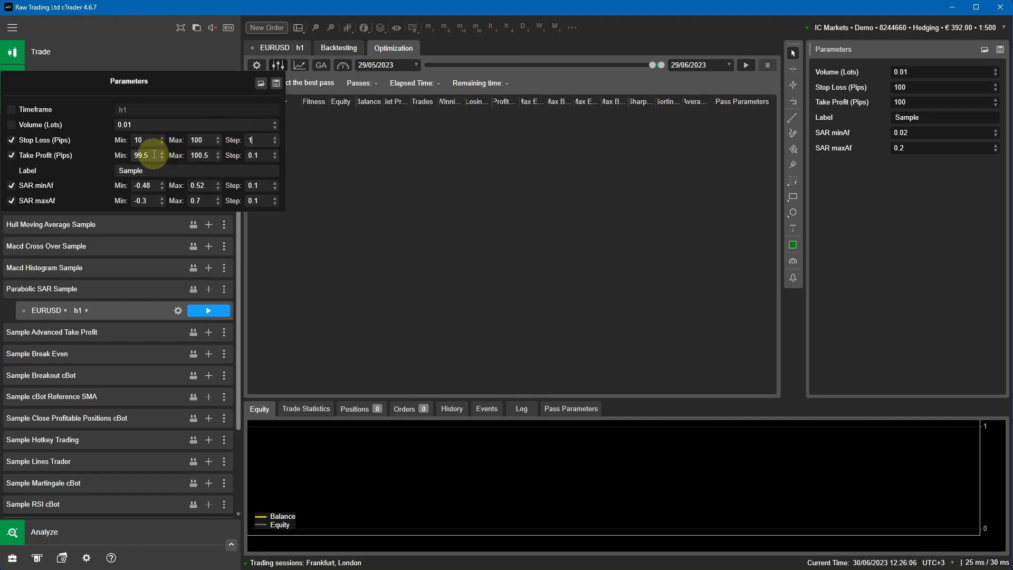
left_click(133, 155)
type("10")
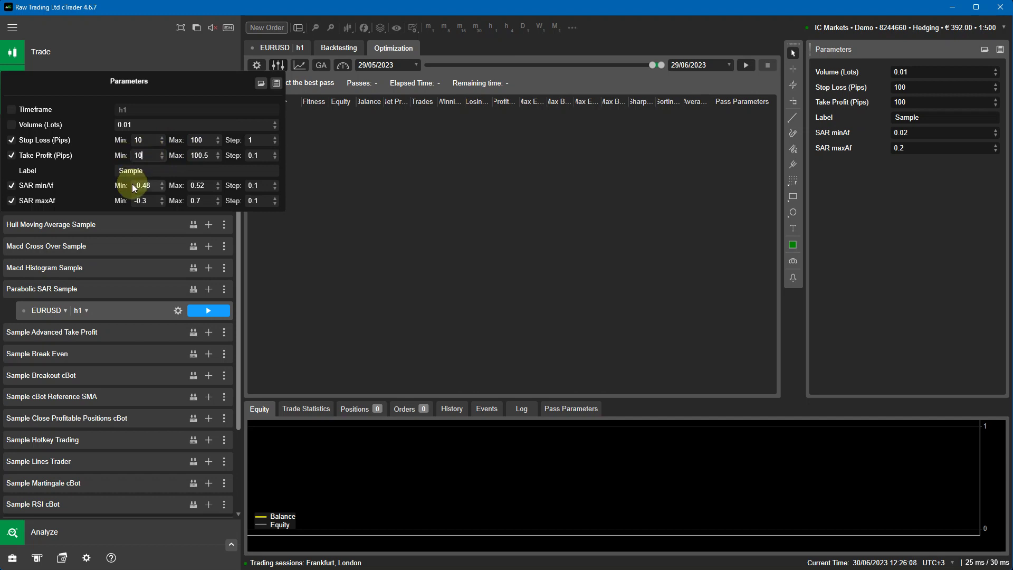
left_click(203, 155)
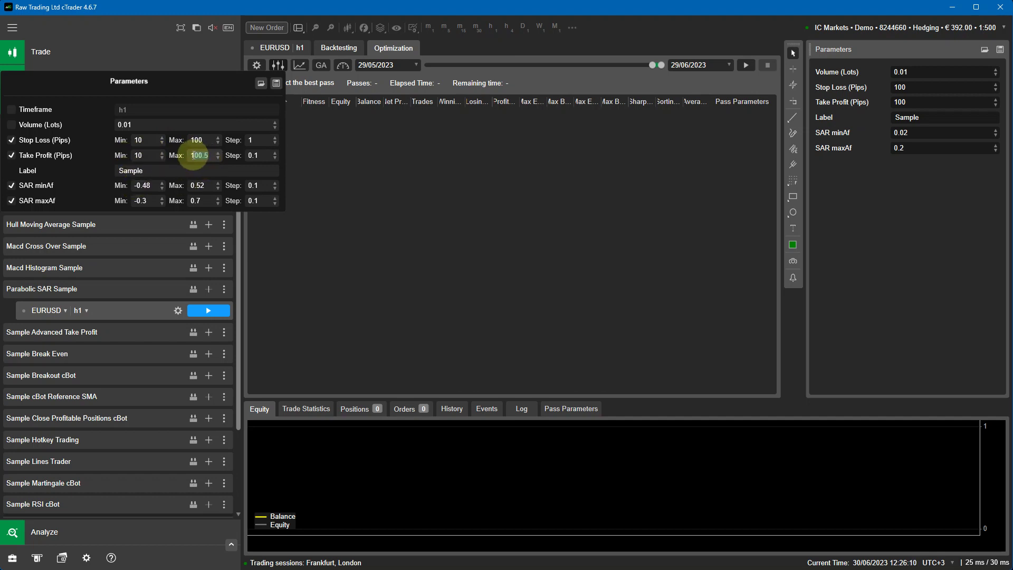
type("1100")
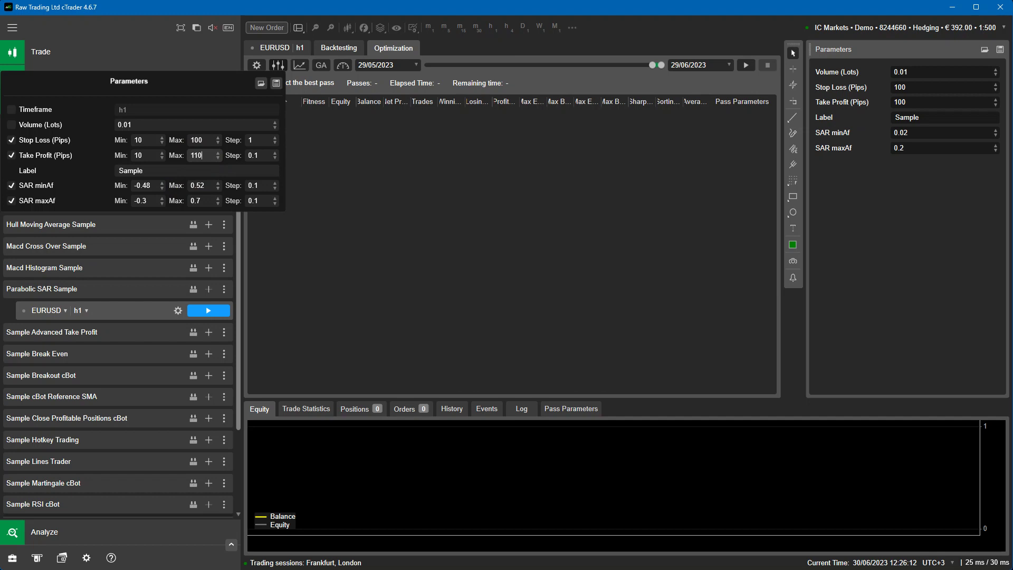
key("BackSpace")
key("BackSpace")
type("00")
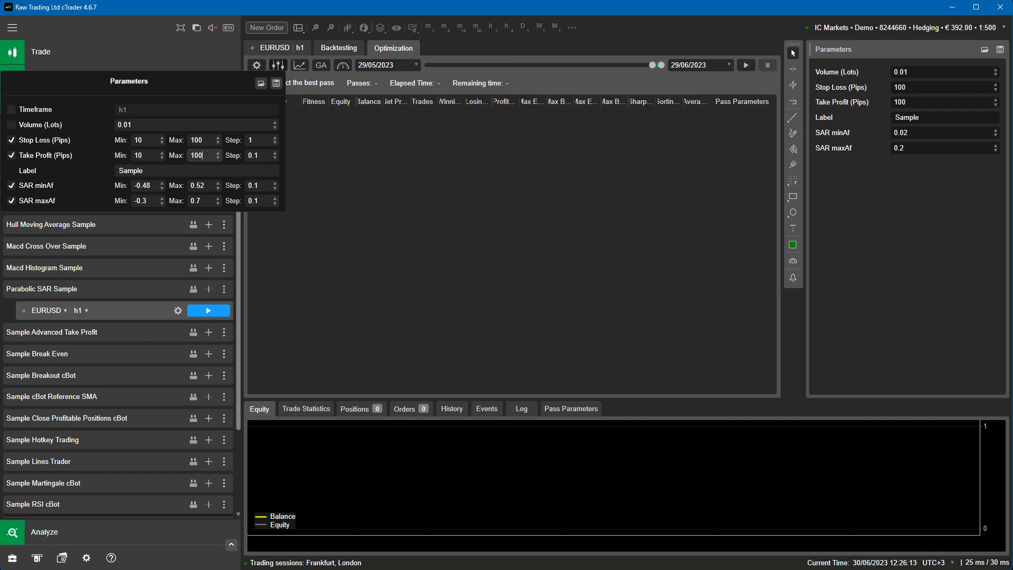
left_click(251, 157)
type("1")
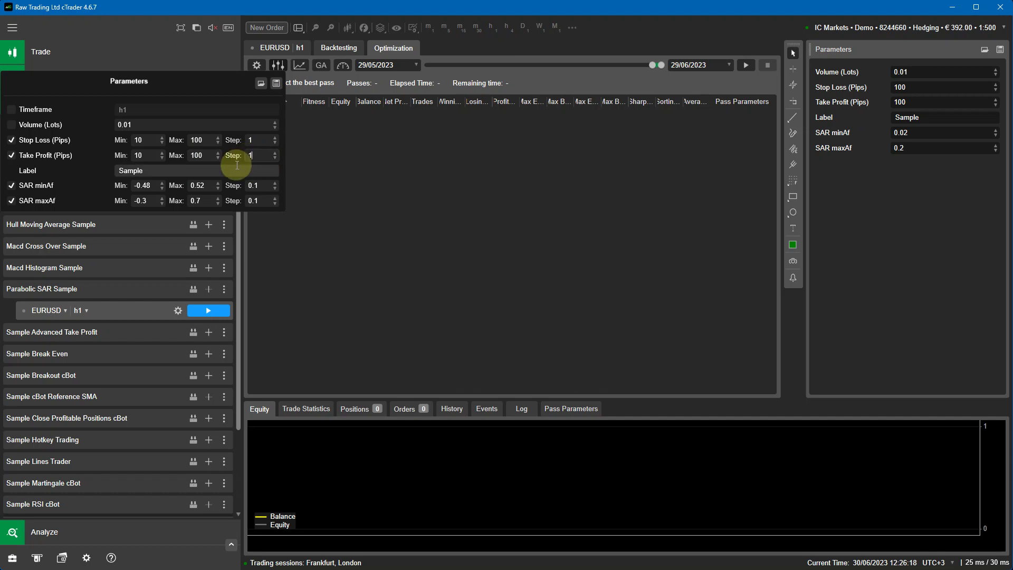
- Set SAR minAf to 0.01–0.1 step 0.01 and SAR maxAf to 0.1–1 step 0.1
left_click(151, 185)
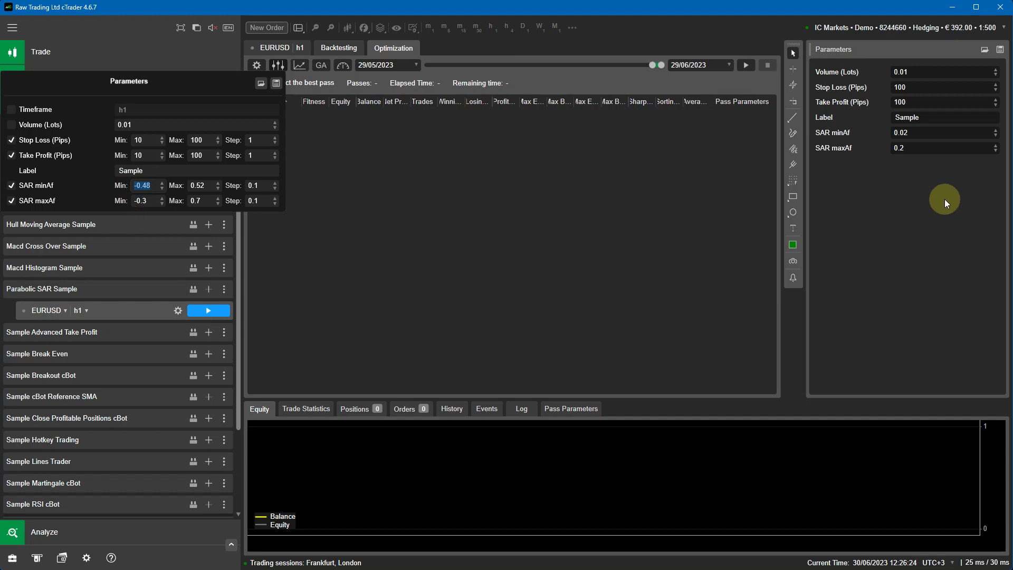
type("0.01")
left_click(199, 186)
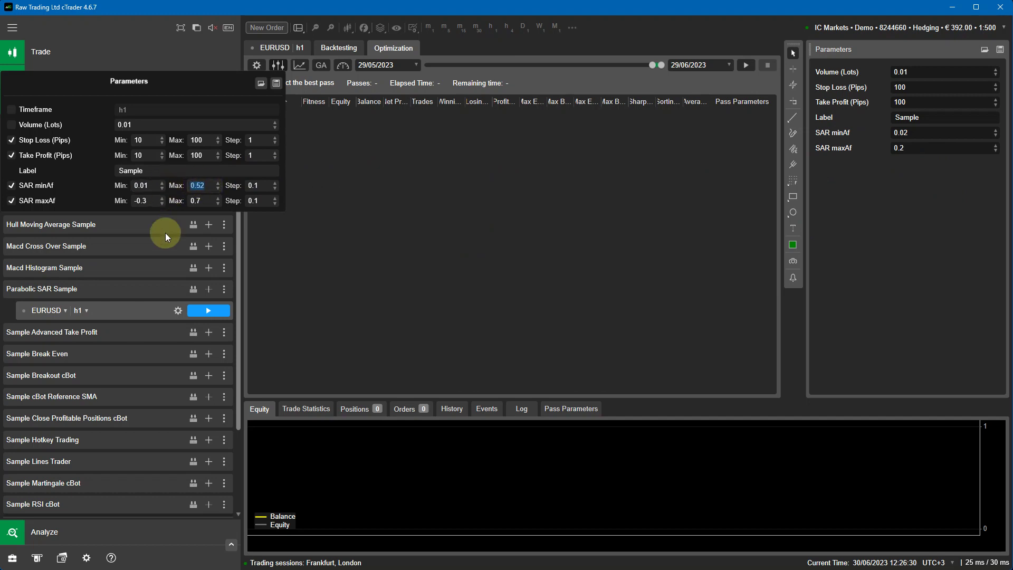
type("0.1")
double_click(245, 187)
type("0.01")
left_click_drag(157, 202, 117, 203)
type("0.1")
left_click_drag(201, 201, 187, 205)
type("1")
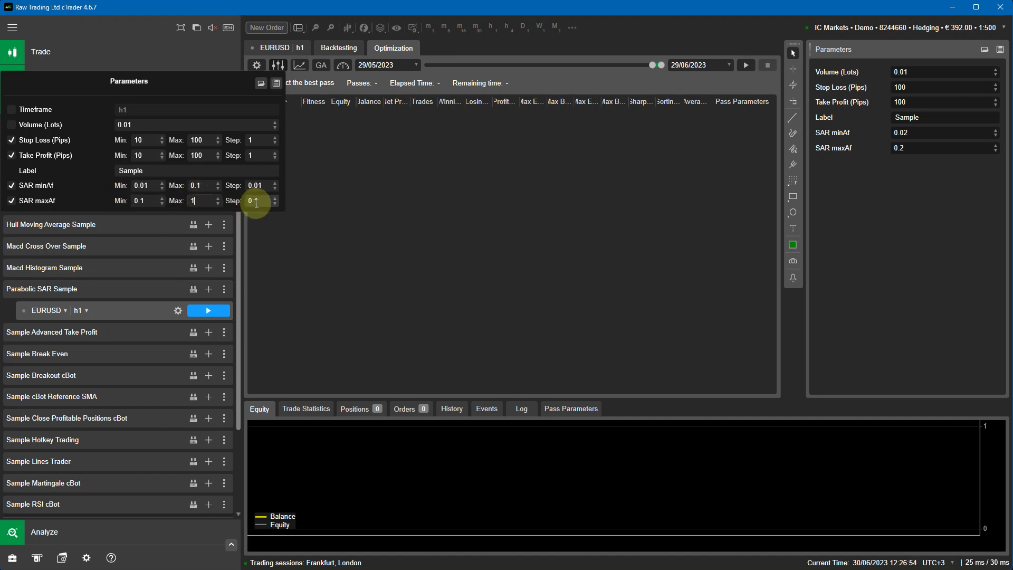
left_click_drag(256, 203, 249, 201)
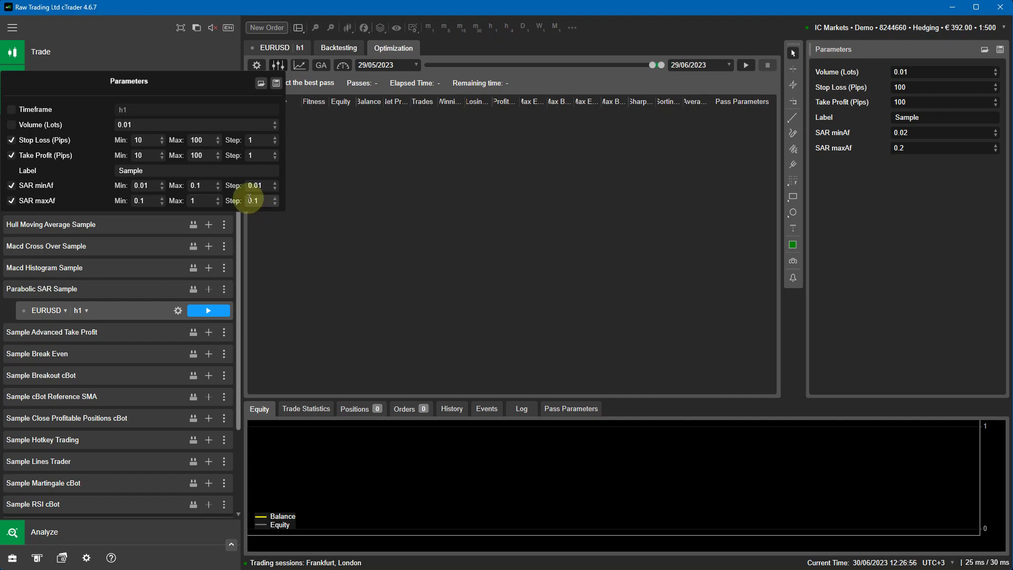
left_click(346, 182)
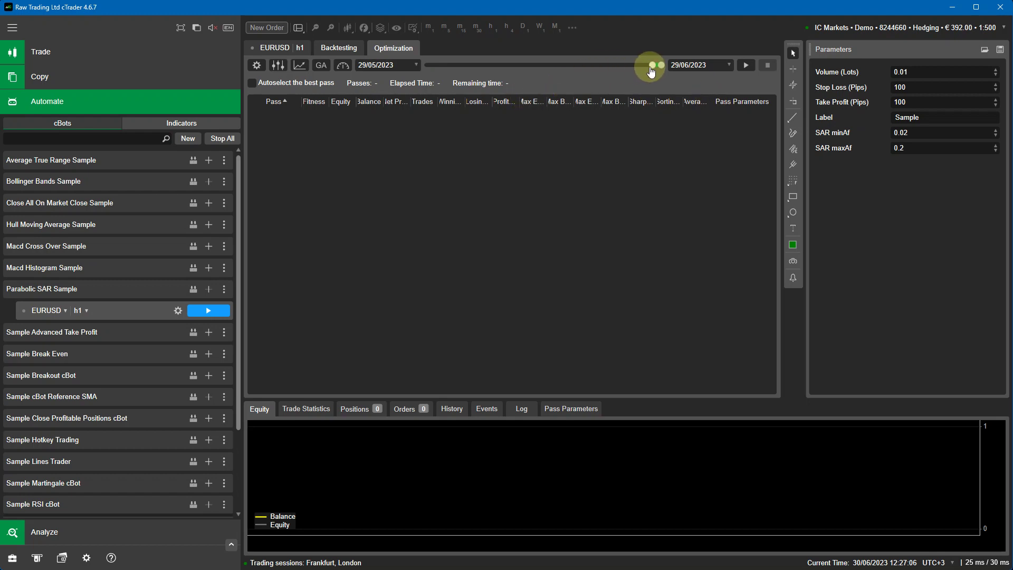
- Move the optimization start date to 29/06/2022, ending 29/06/2023
left_click_drag(651, 71, 634, 72)
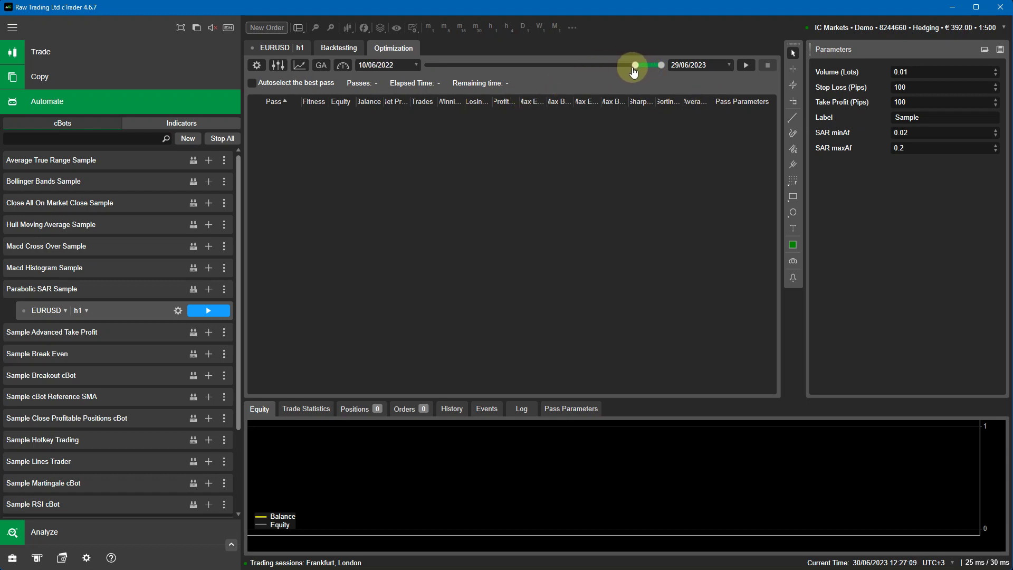
left_click(417, 65)
left_click(397, 125)
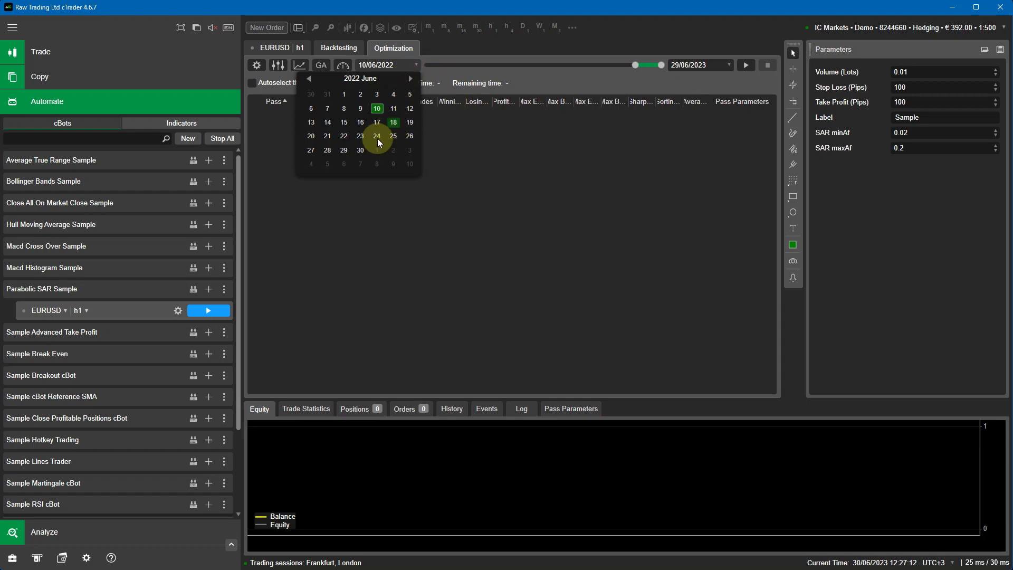
left_click(328, 150)
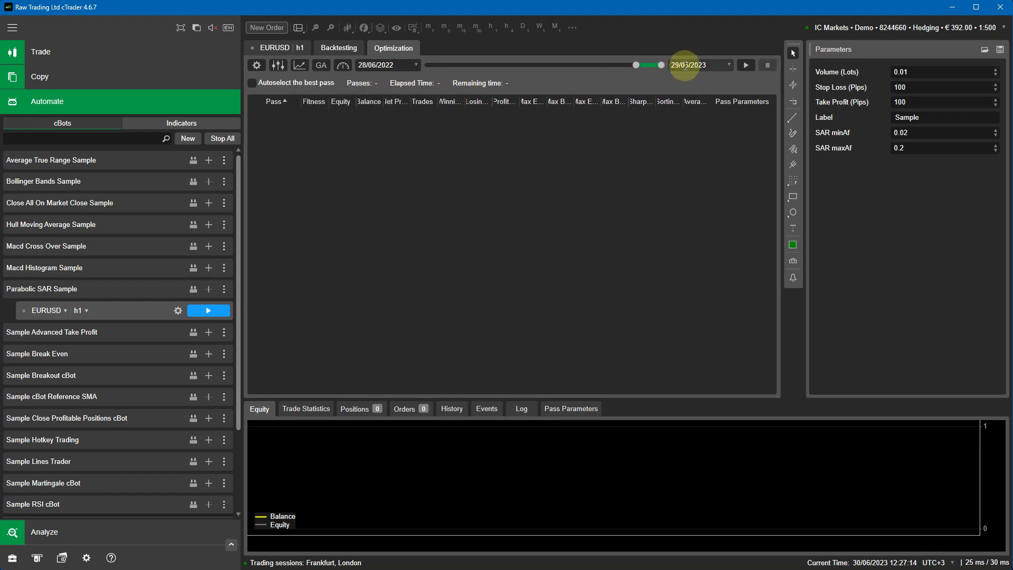
left_click(417, 65)
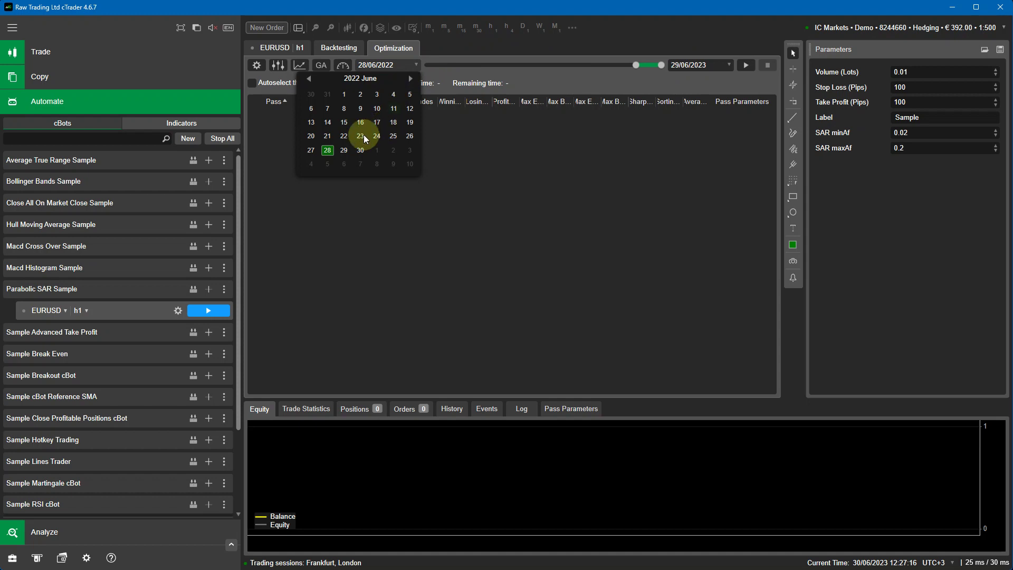
left_click(344, 150)
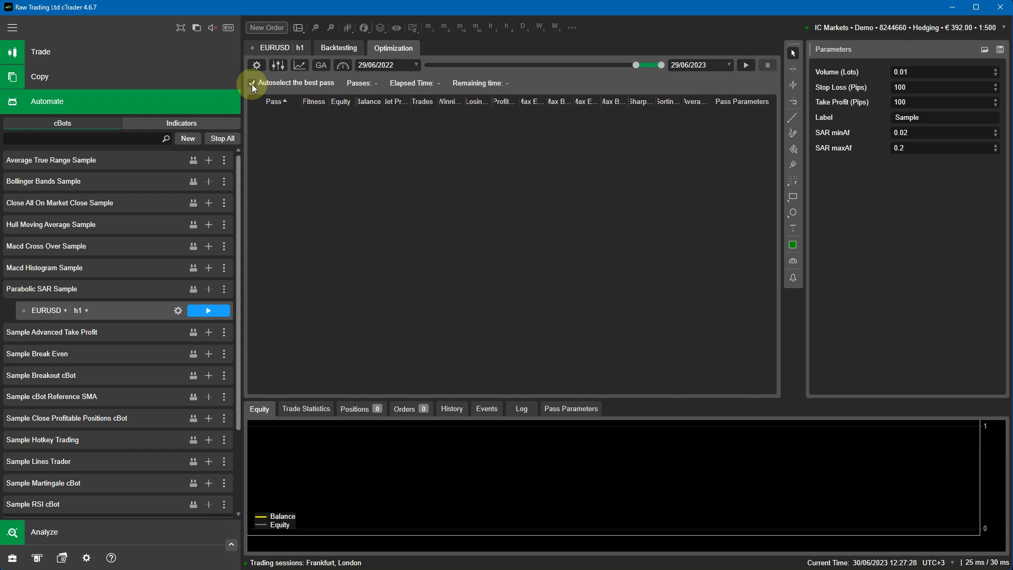
- Run the optimization and apply best pass 669: Stop Loss 45, Take Profit 37, minAf 0.04, maxAf 0.3
left_click(745, 65)
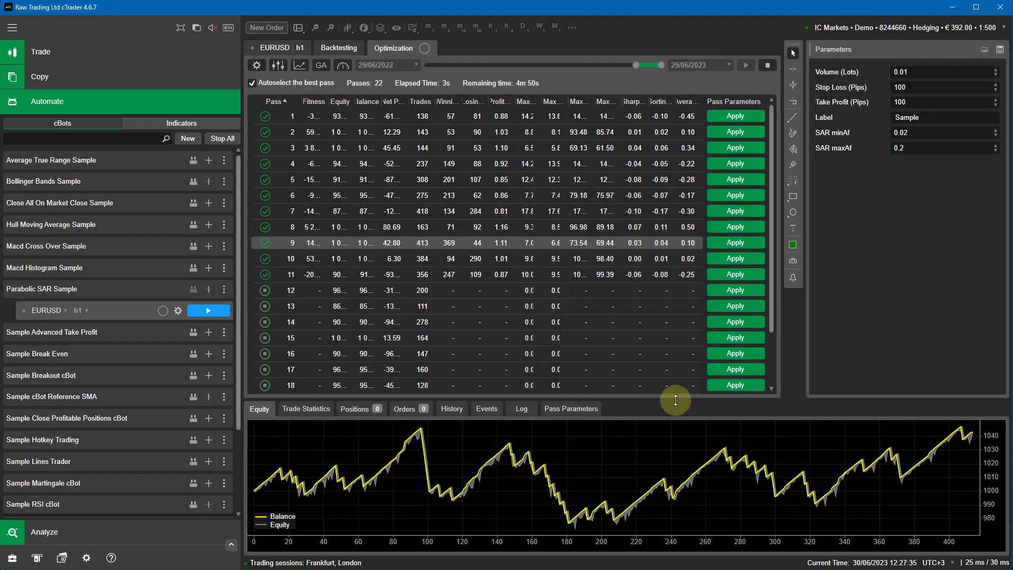
left_click_drag(672, 400, 671, 326)
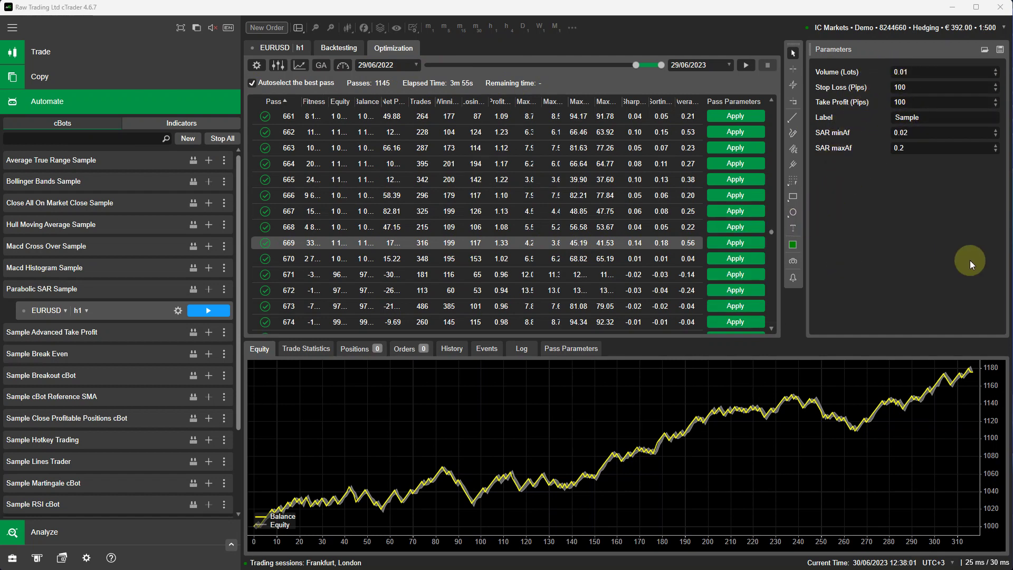
left_click(735, 242)
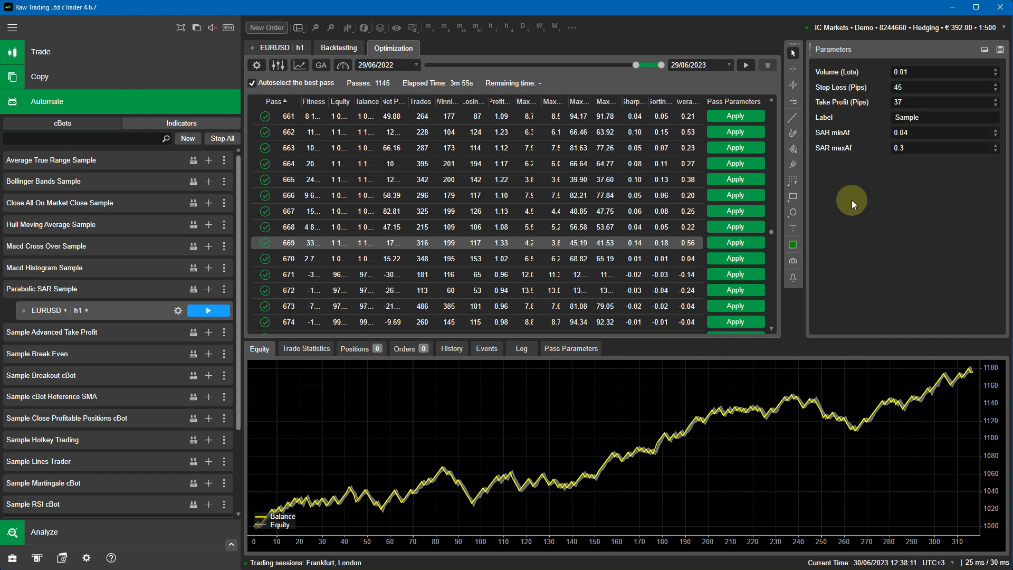
left_click(338, 48)
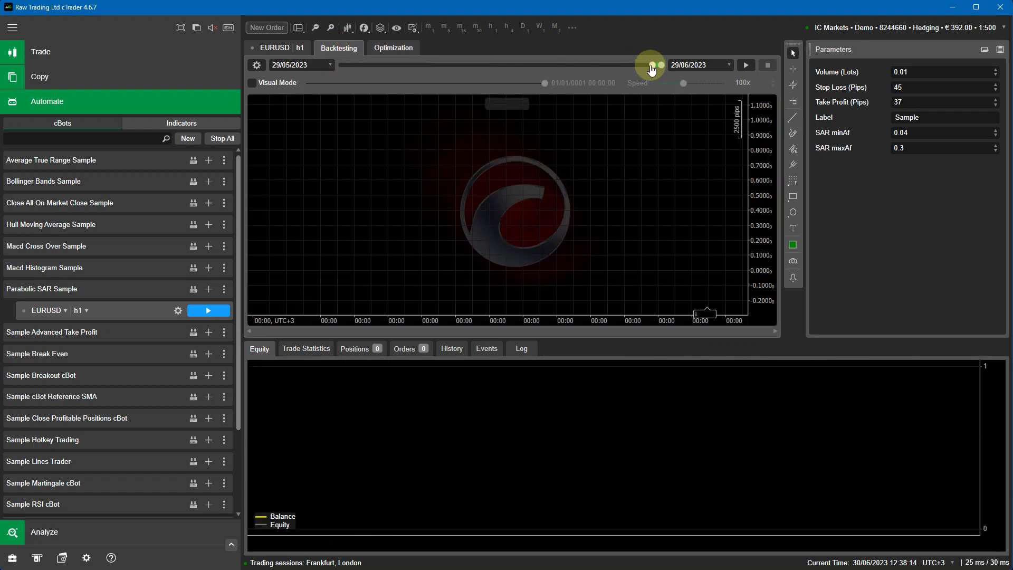
- Set the backtest start date to 29/06/2022
left_click_drag(653, 65, 603, 73)
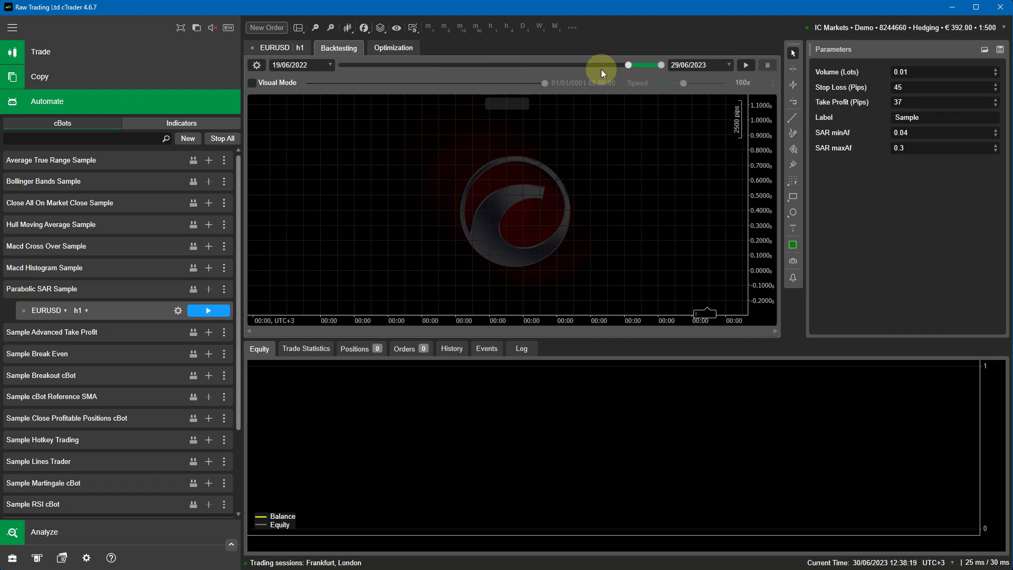
left_click(331, 65)
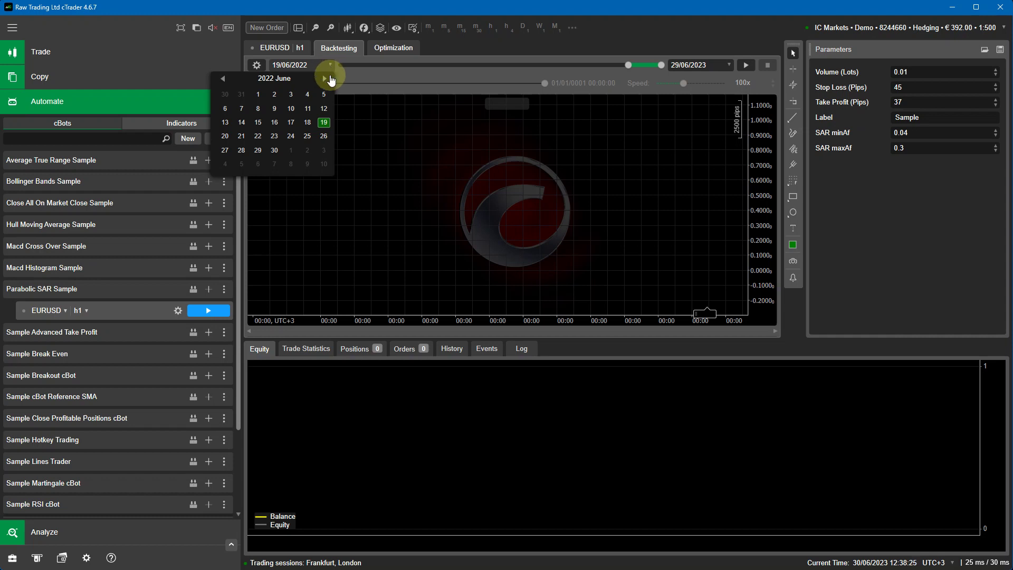
left_click(324, 79)
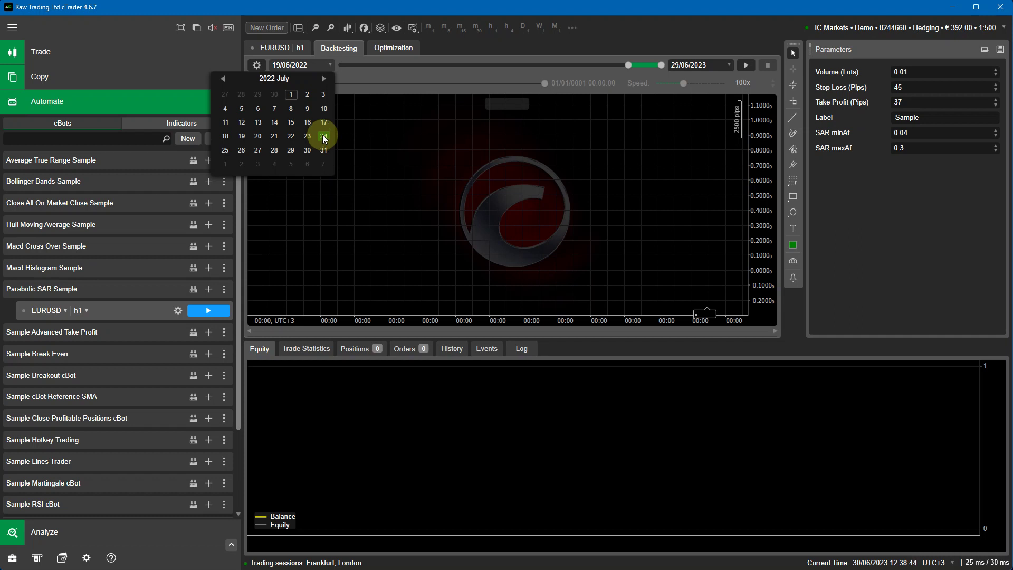
left_click(291, 150)
left_click(328, 64)
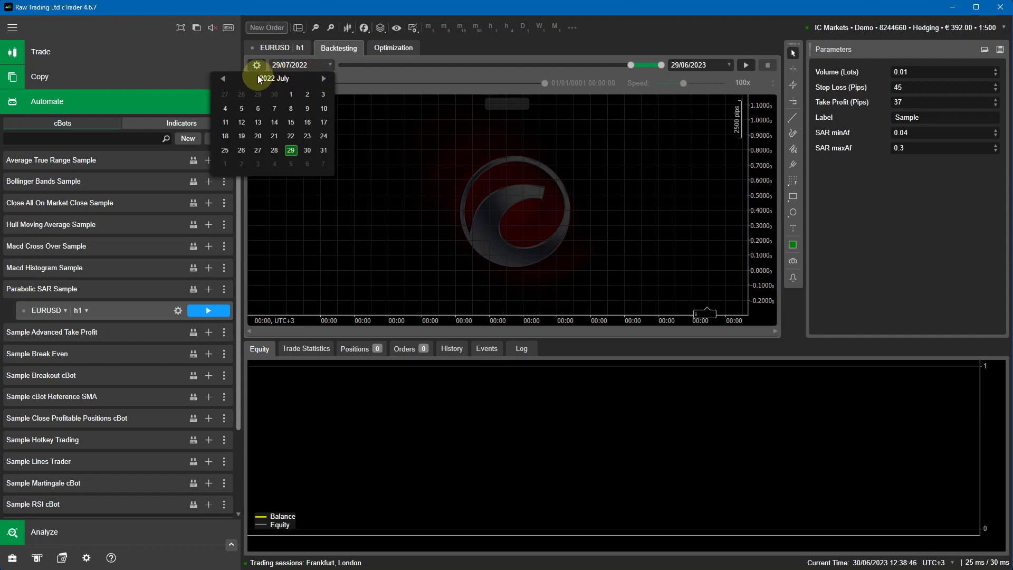
left_click(258, 150)
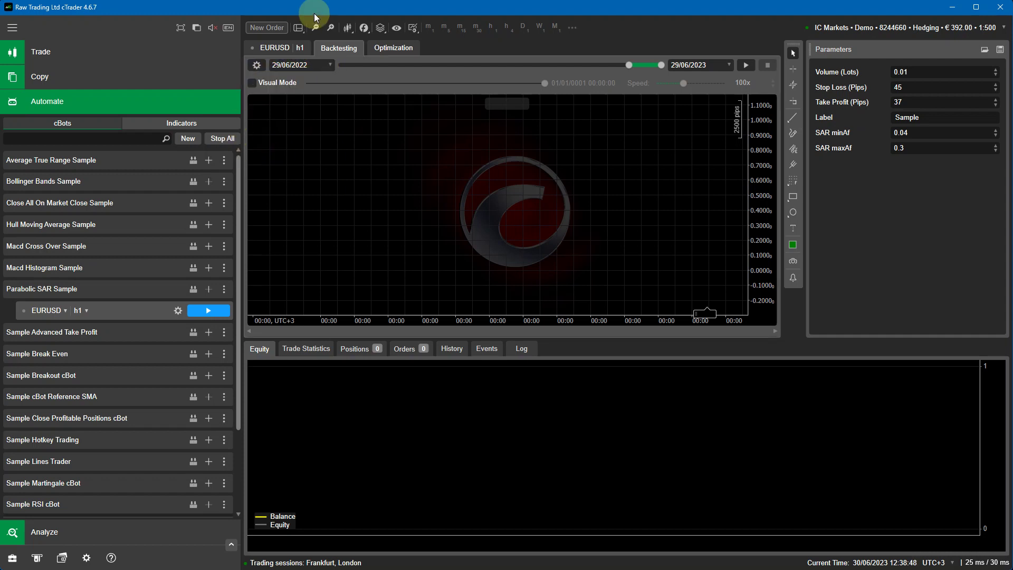
- Set the backtest starting capital to 1,000 and run the backtest
left_click(257, 65)
left_click(256, 116)
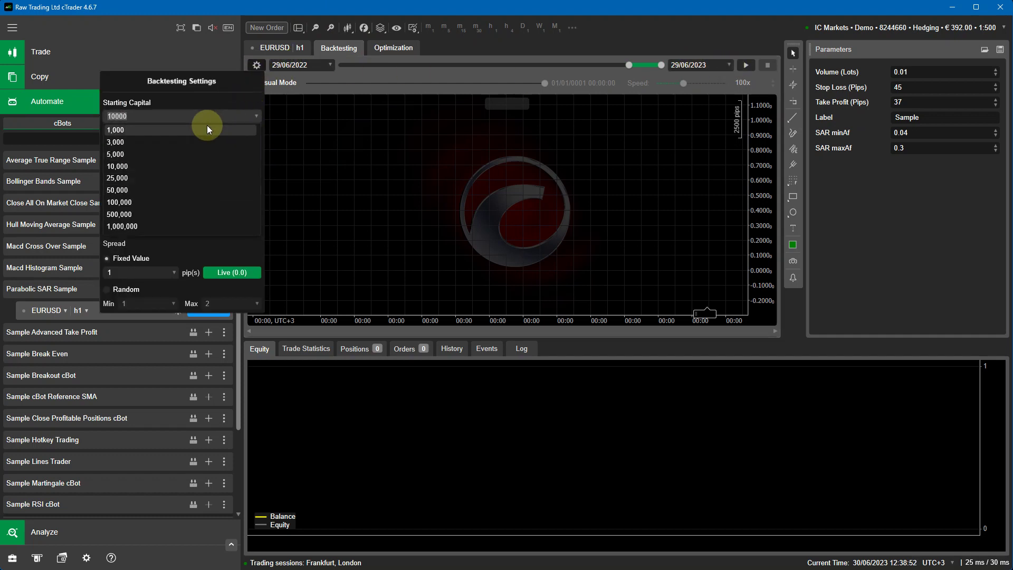
left_click(207, 125)
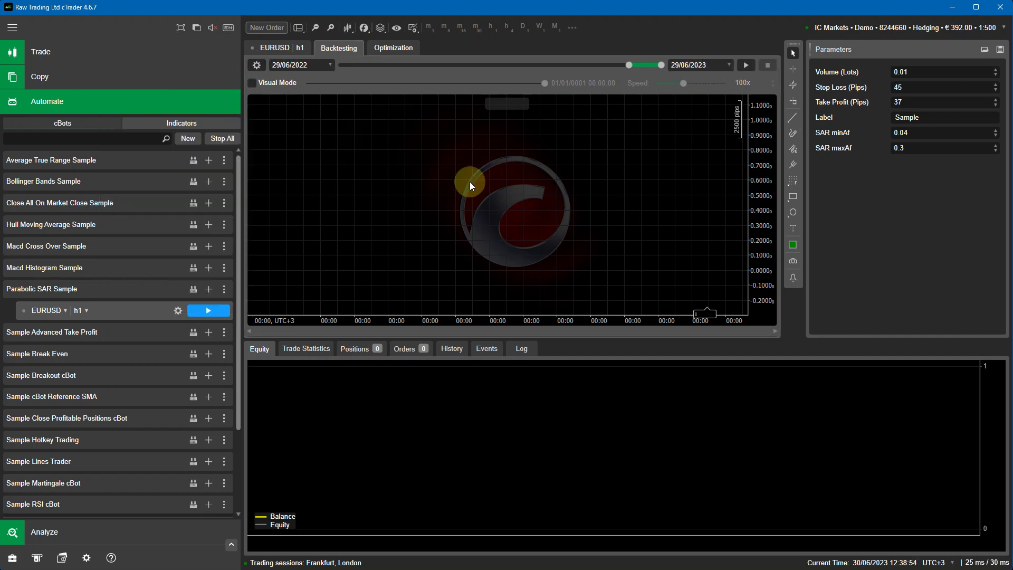
left_click(747, 65)
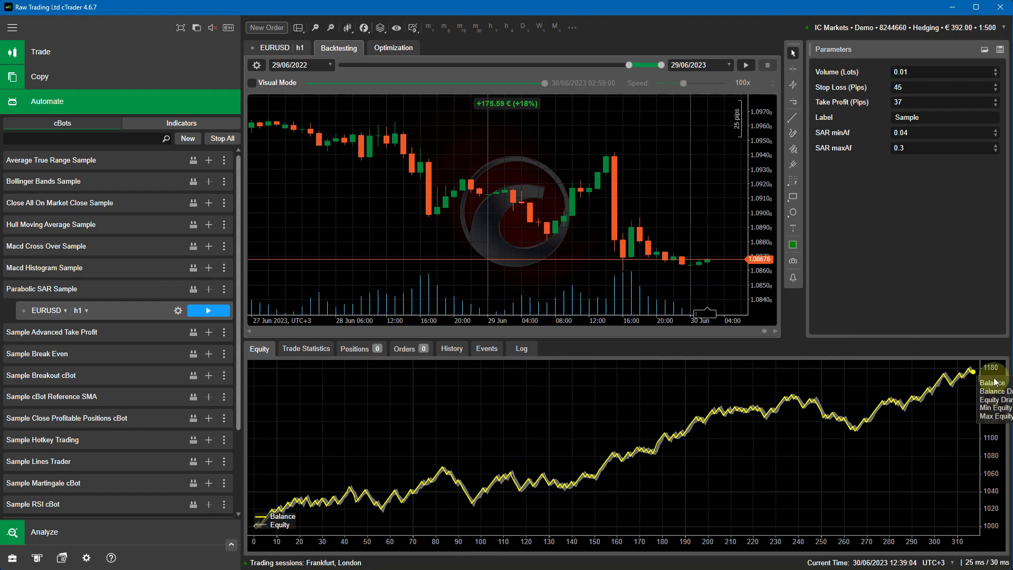
- Review the trade statistics: 316 trades, net profit 175.59, profit factor 1.33
left_click(322, 347)
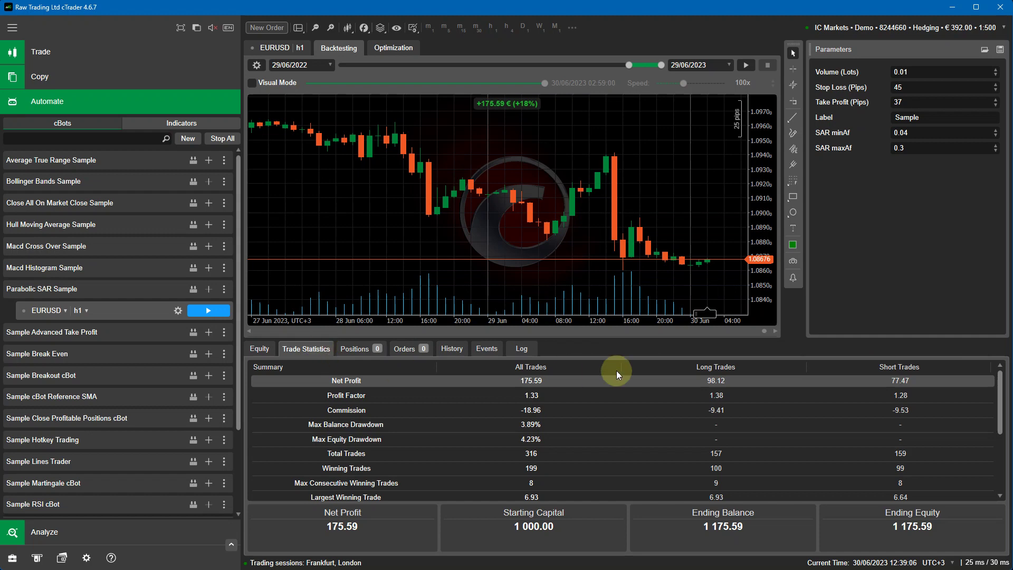
left_click_drag(636, 338, 637, 238)
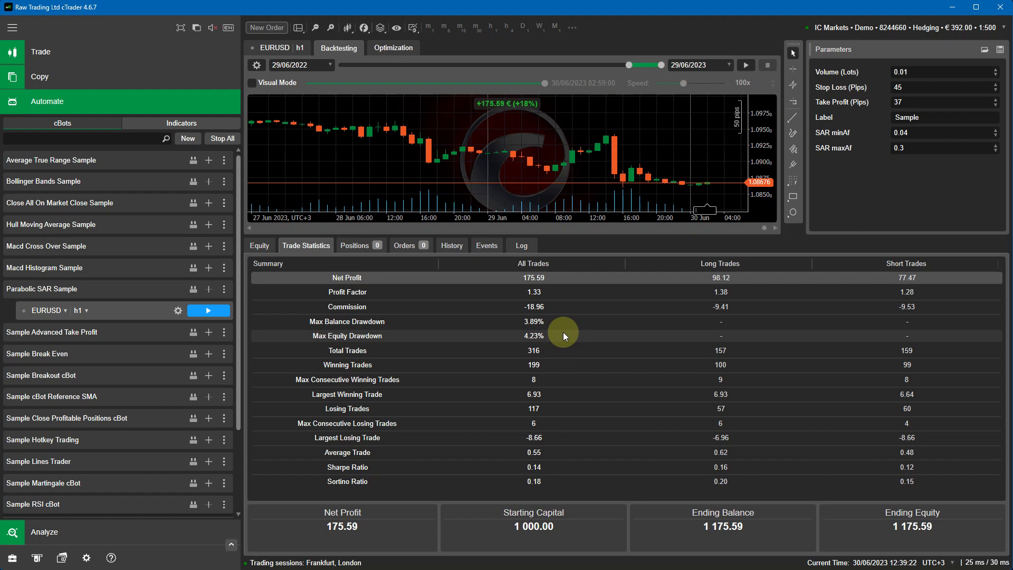
left_click_drag(682, 234, 686, 313)
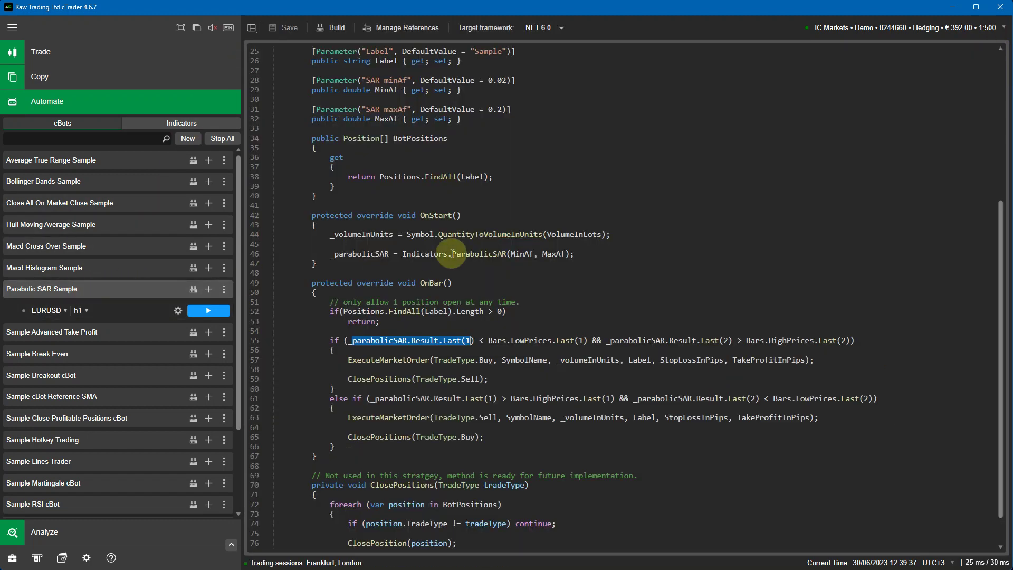
left_click(79, 289)
- Scroll through the Parabolic SAR Sample code, then switch to the ClickAlgo page in Chrome
scroll(566, 248, "down", 4)
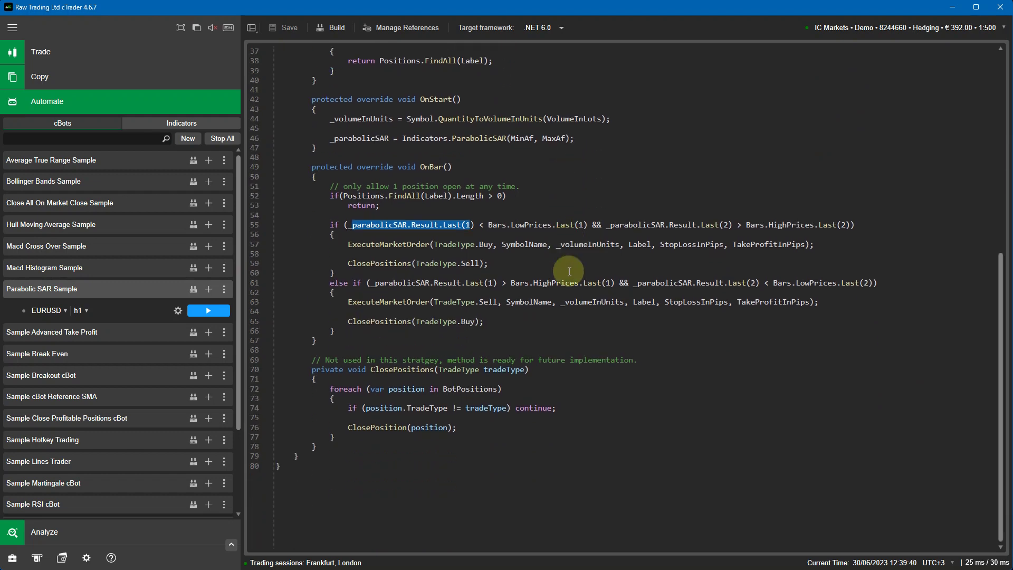
scroll(569, 271, "up", 5)
scroll(569, 272, "up", 7)
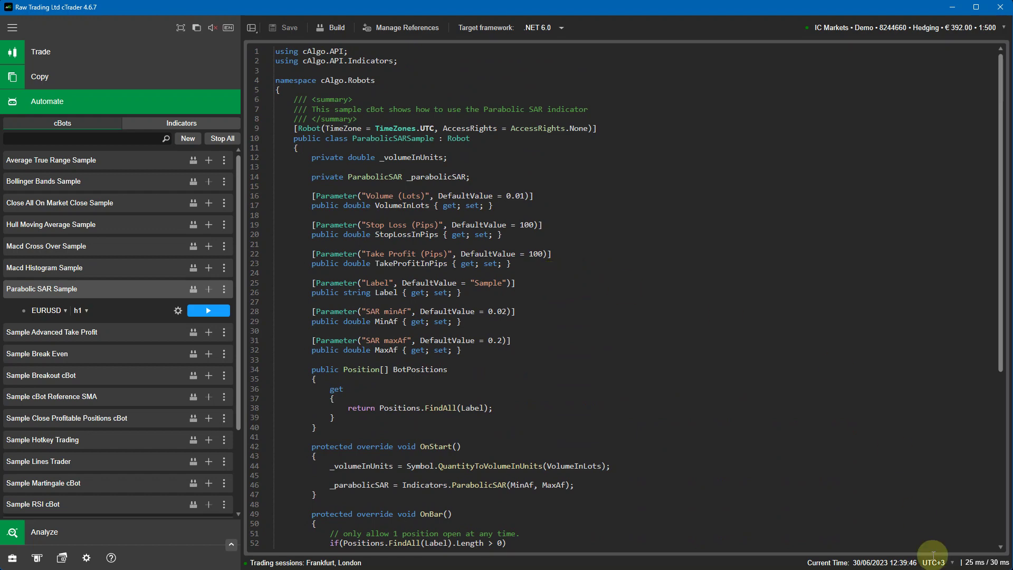
key("alt+Tab")
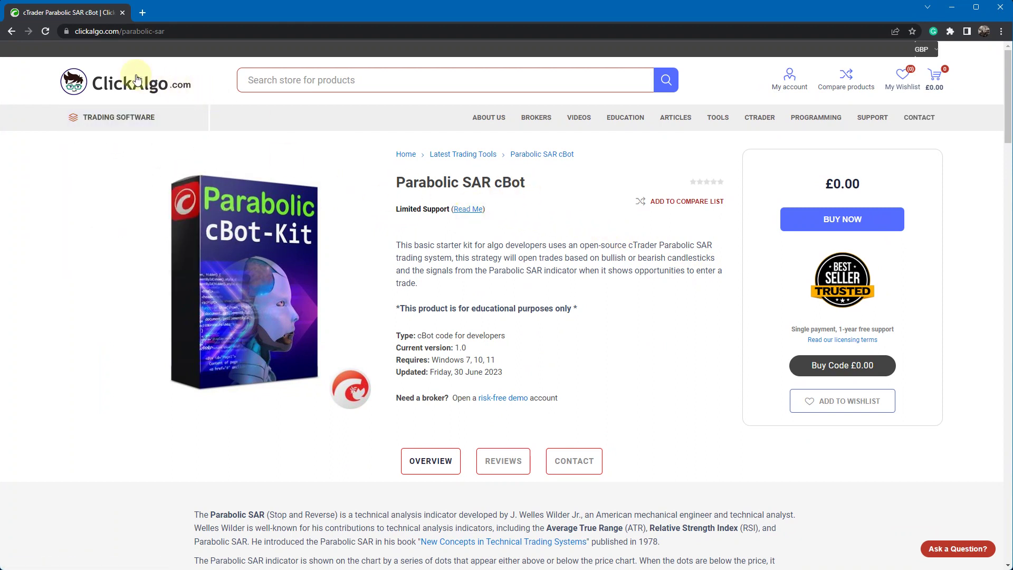
- Browse to ClickAlgo's Algorithmic Trading cBot Starter Kits listing and look over the free £0.00 kits
left_click(121, 117)
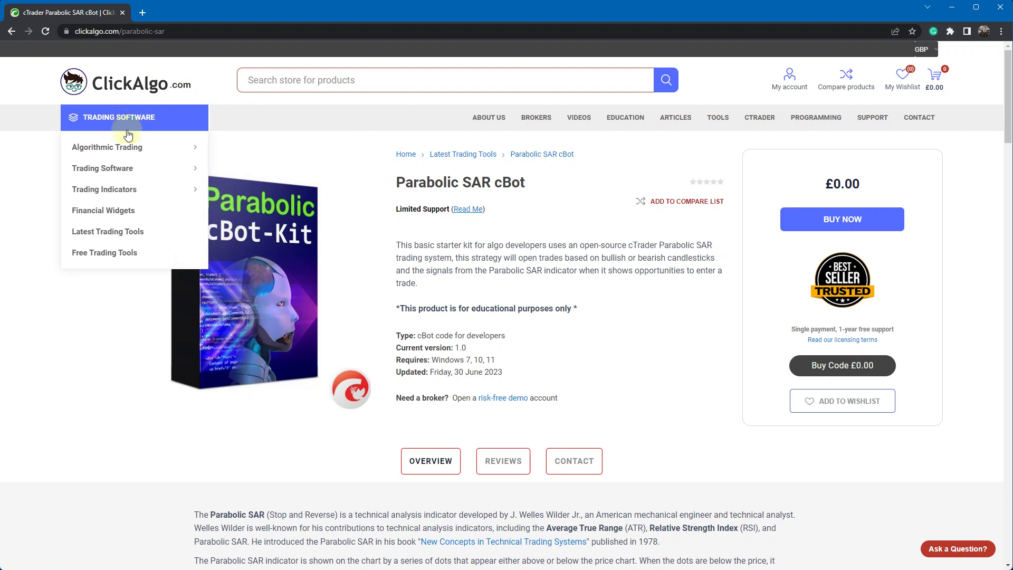
mouse_move(136, 149)
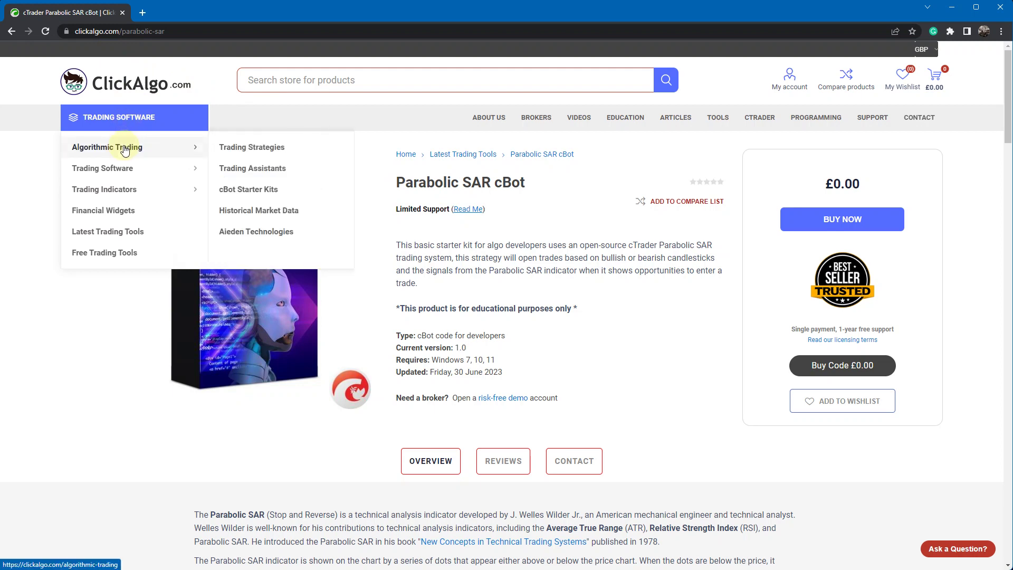
left_click(245, 195)
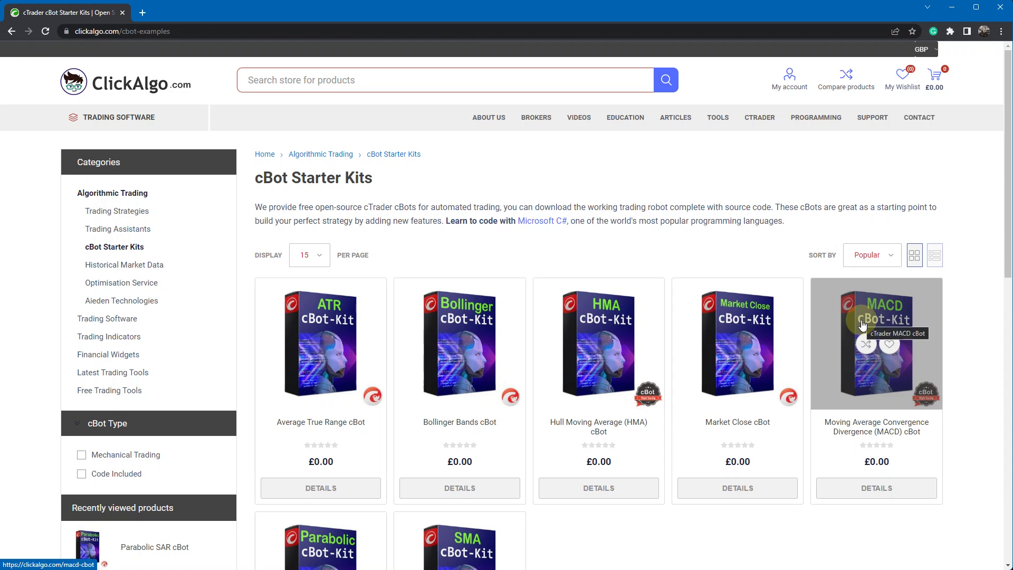
scroll(862, 324, "down", 2)
scroll(453, 467, "up", 2)
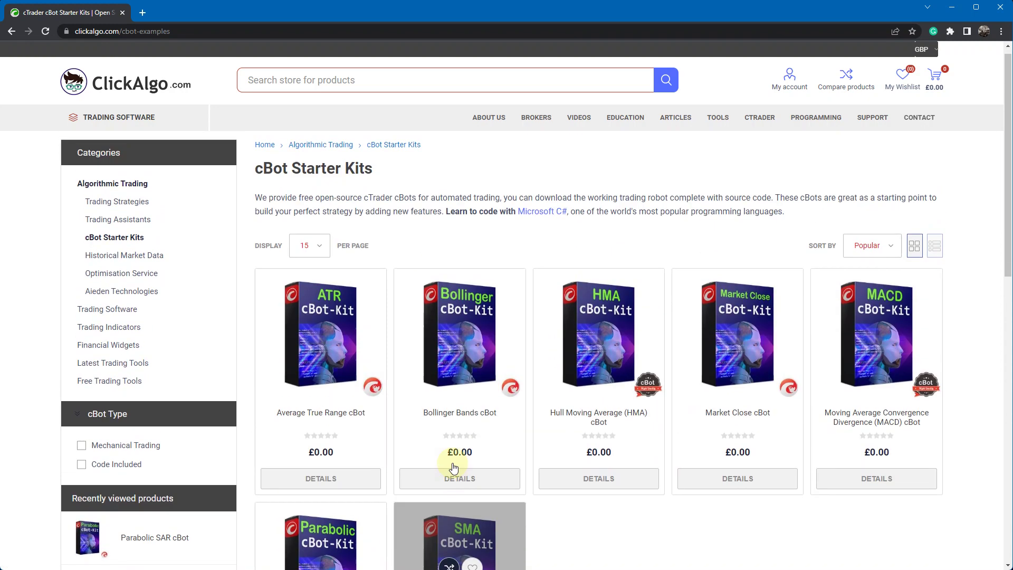